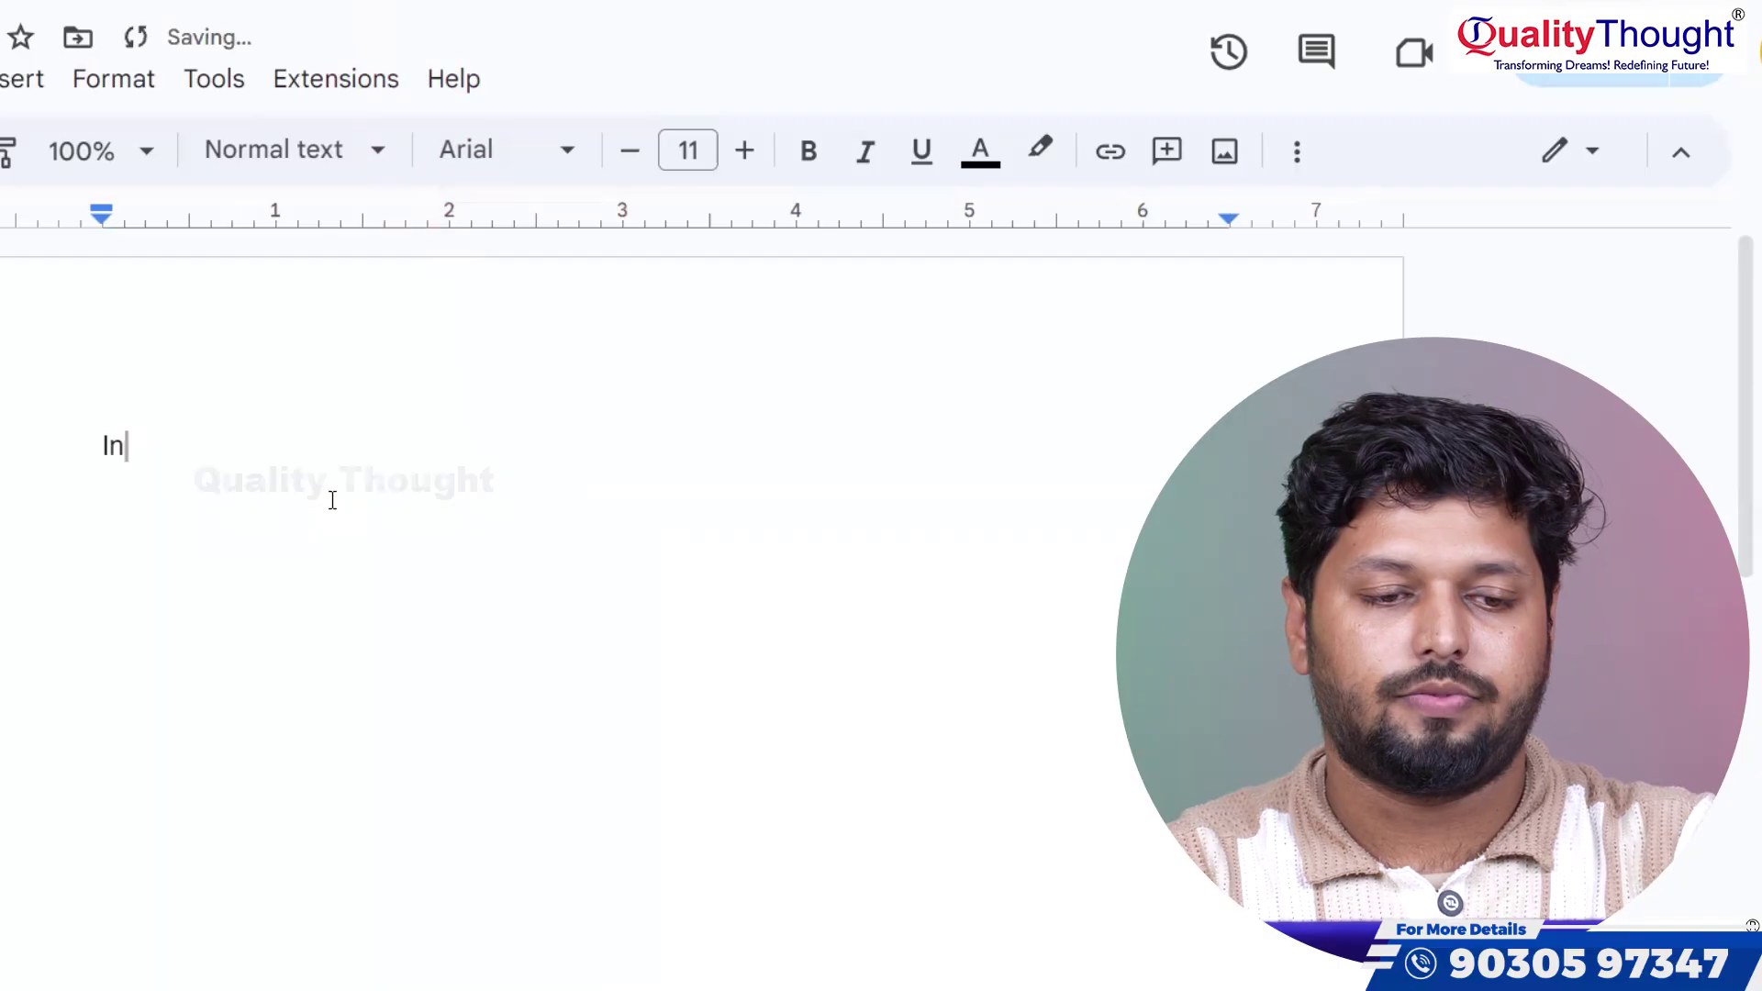
- Replace 'In' with the title 'Salesforce Inspector' in the Doc, then open a new browser tab
key(BackSpace)
key(BackSpace)
text(Salesfor)
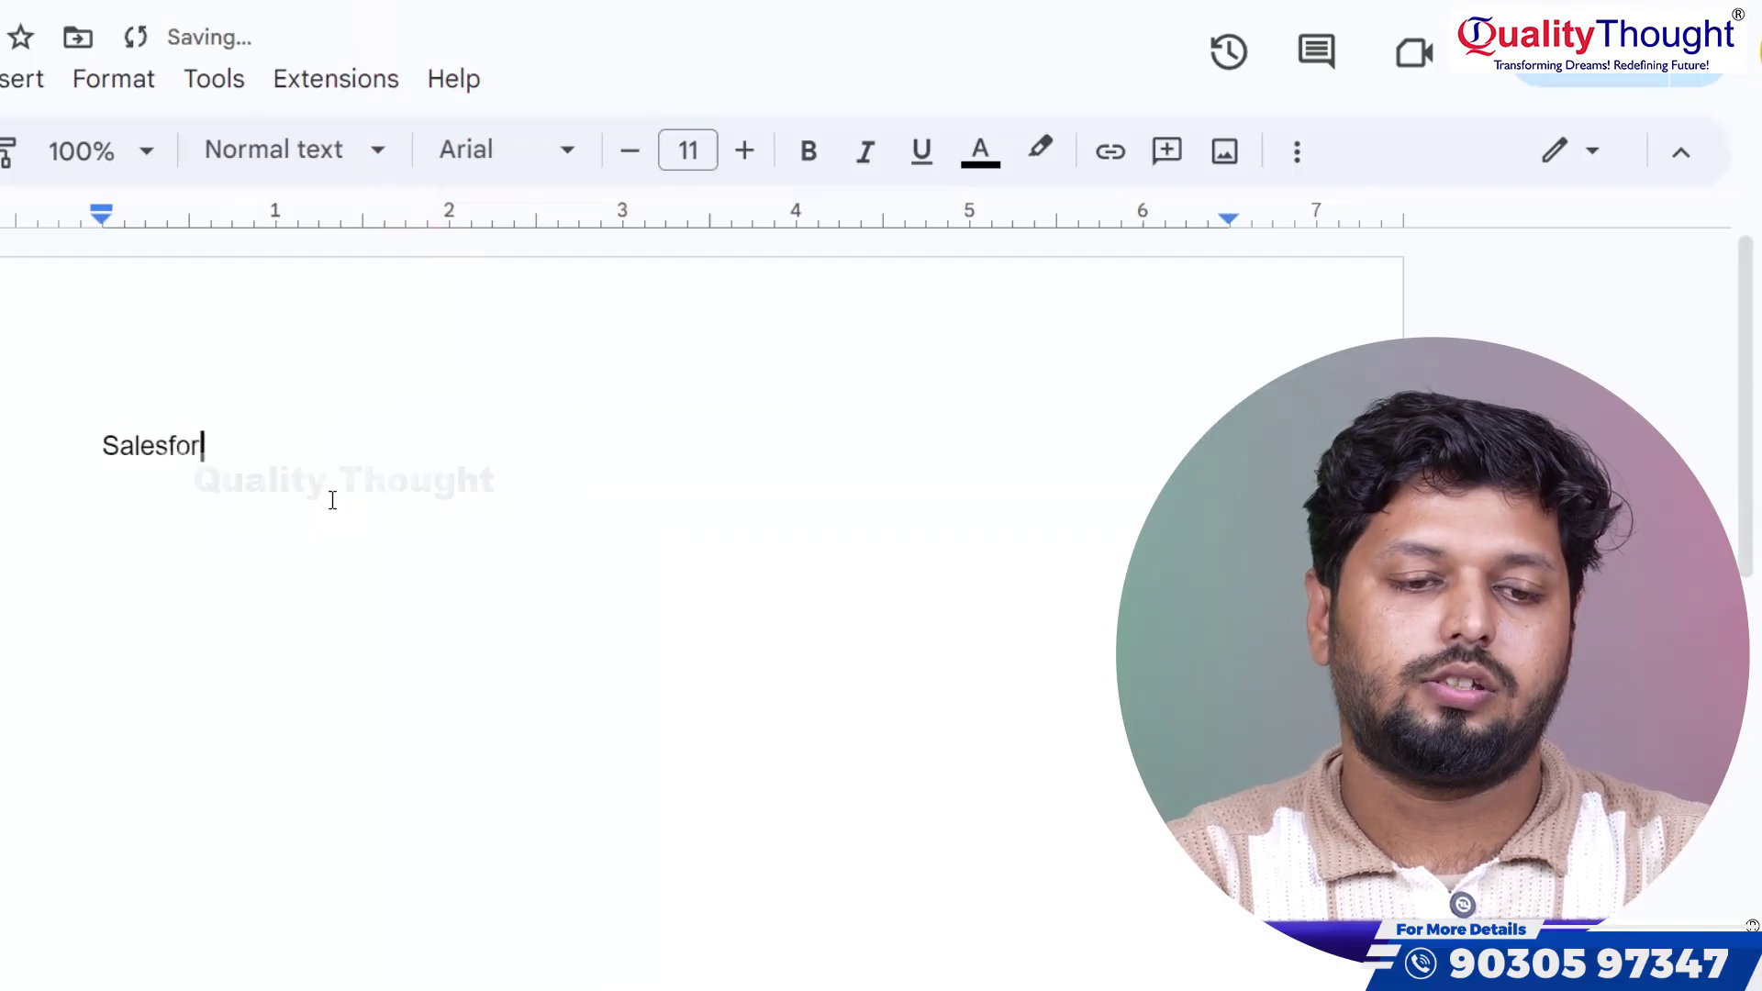
text(ce Inspector)
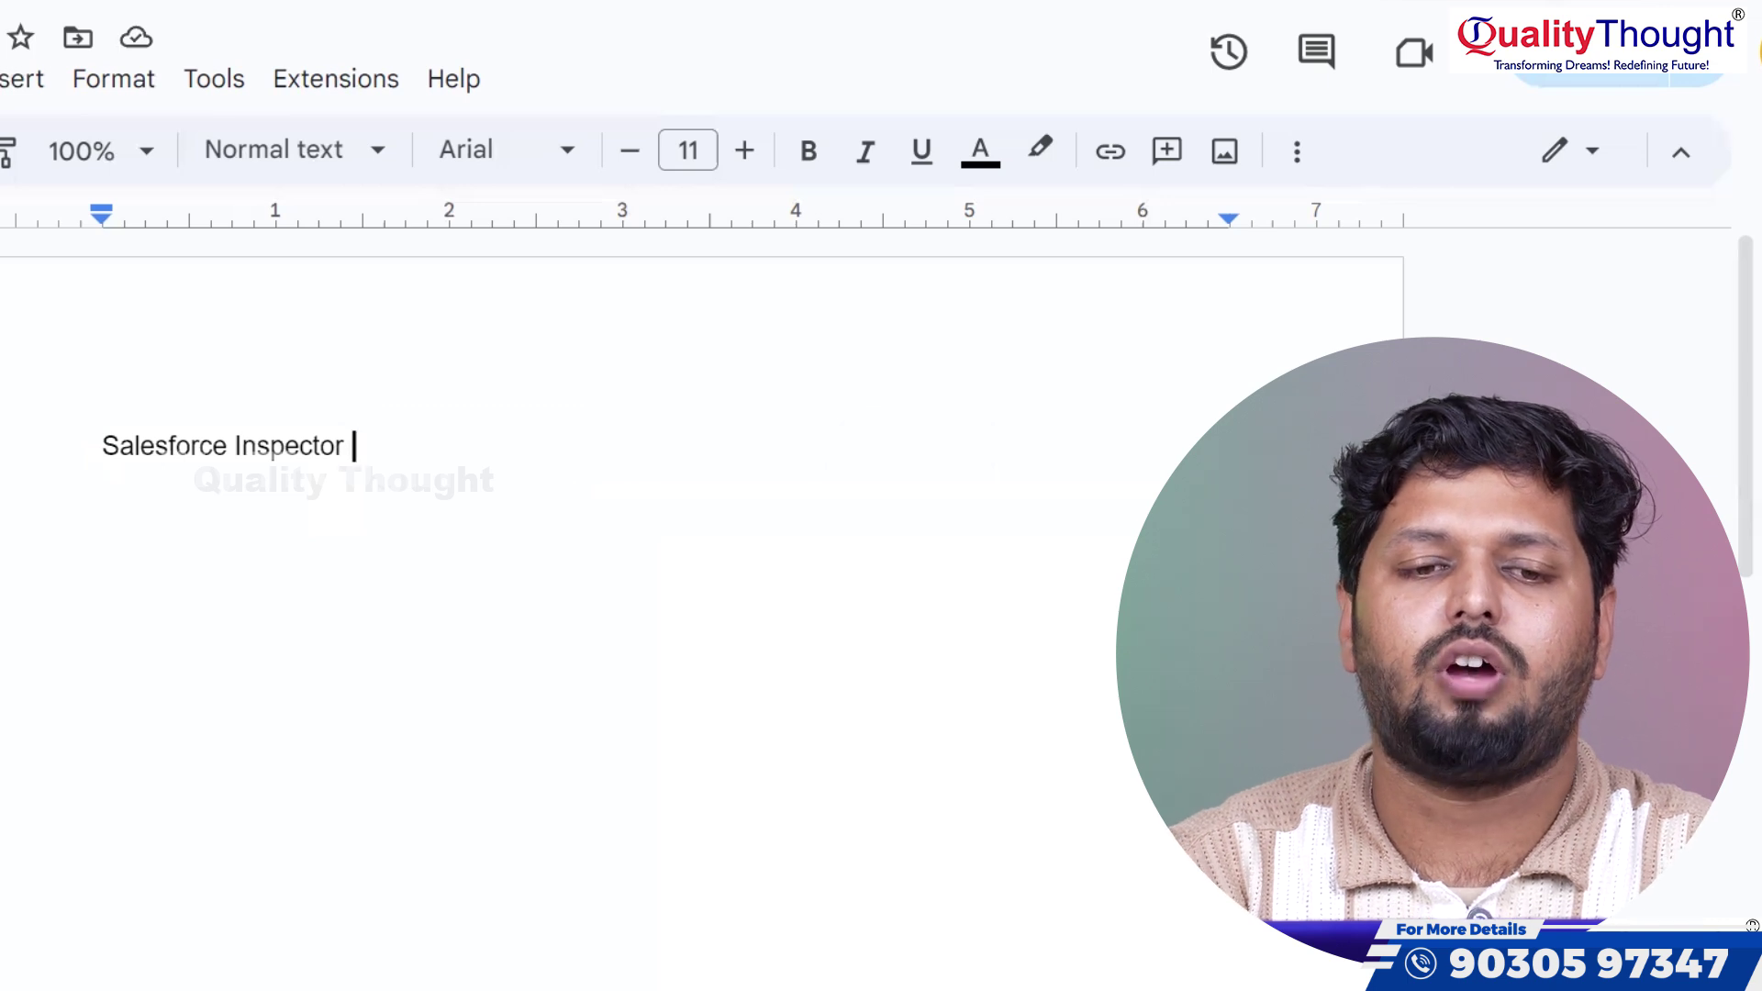
key(ctrl+t)
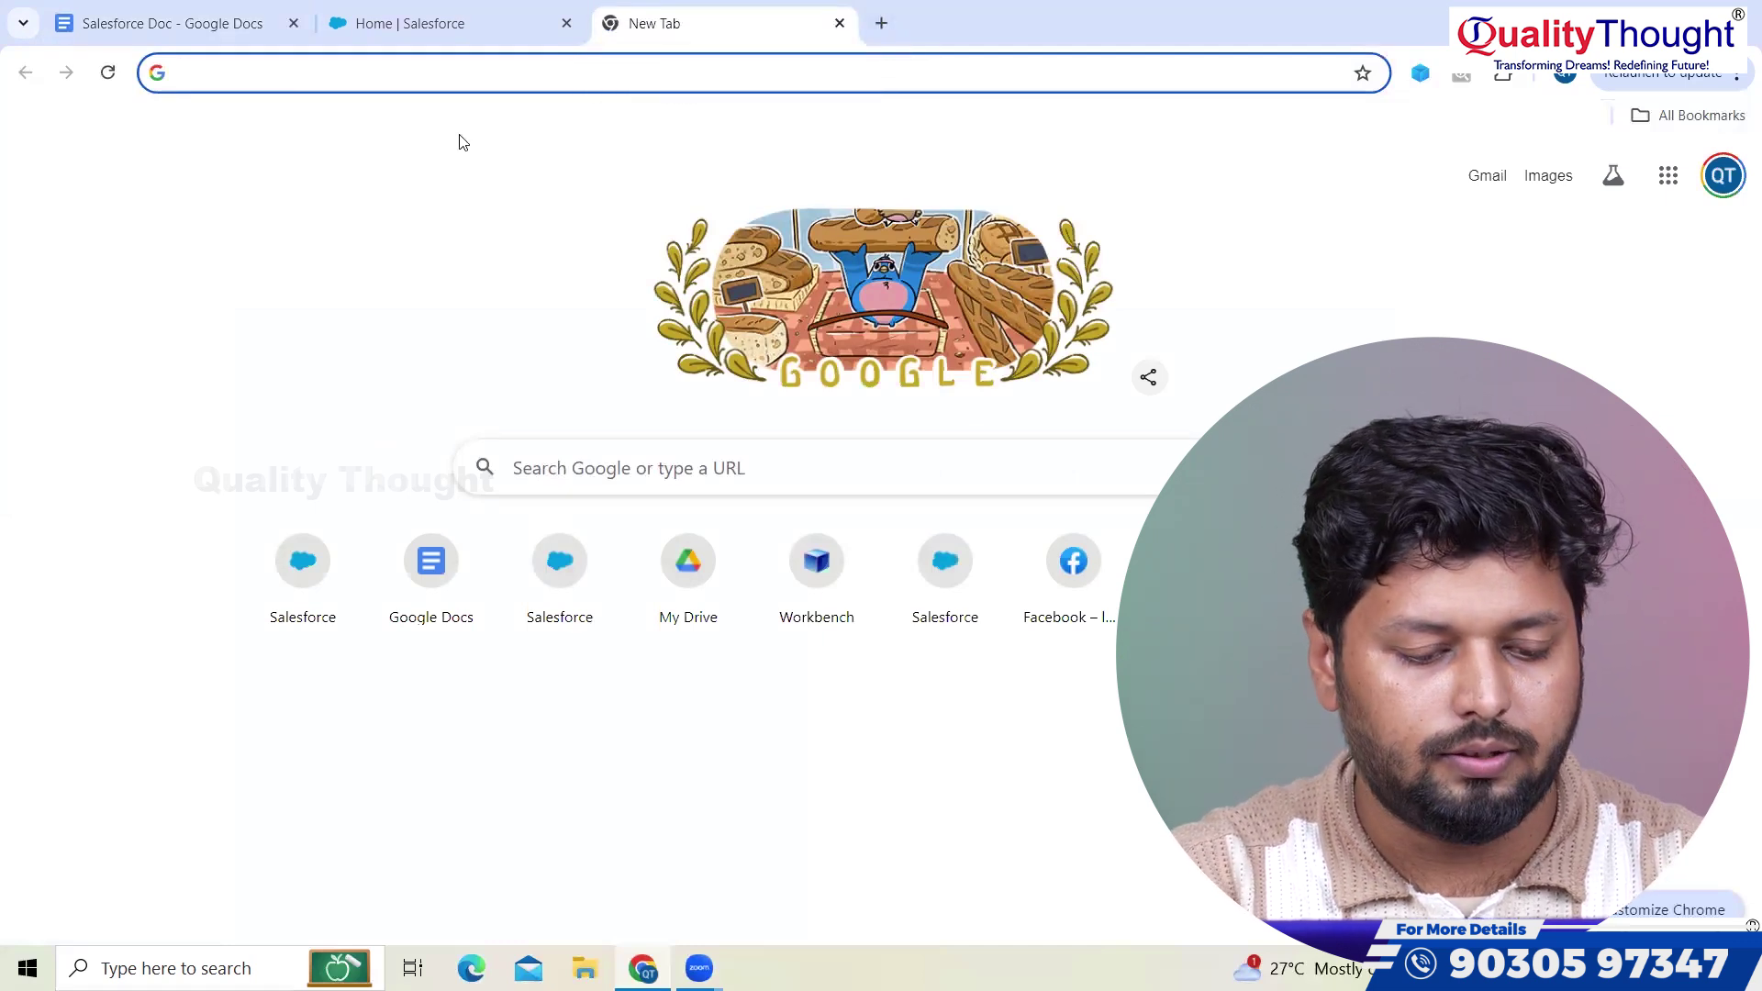
- Search the web for 'Salesforce Inspector' to reach its Chrome Web Store listing
text(Salesforce)
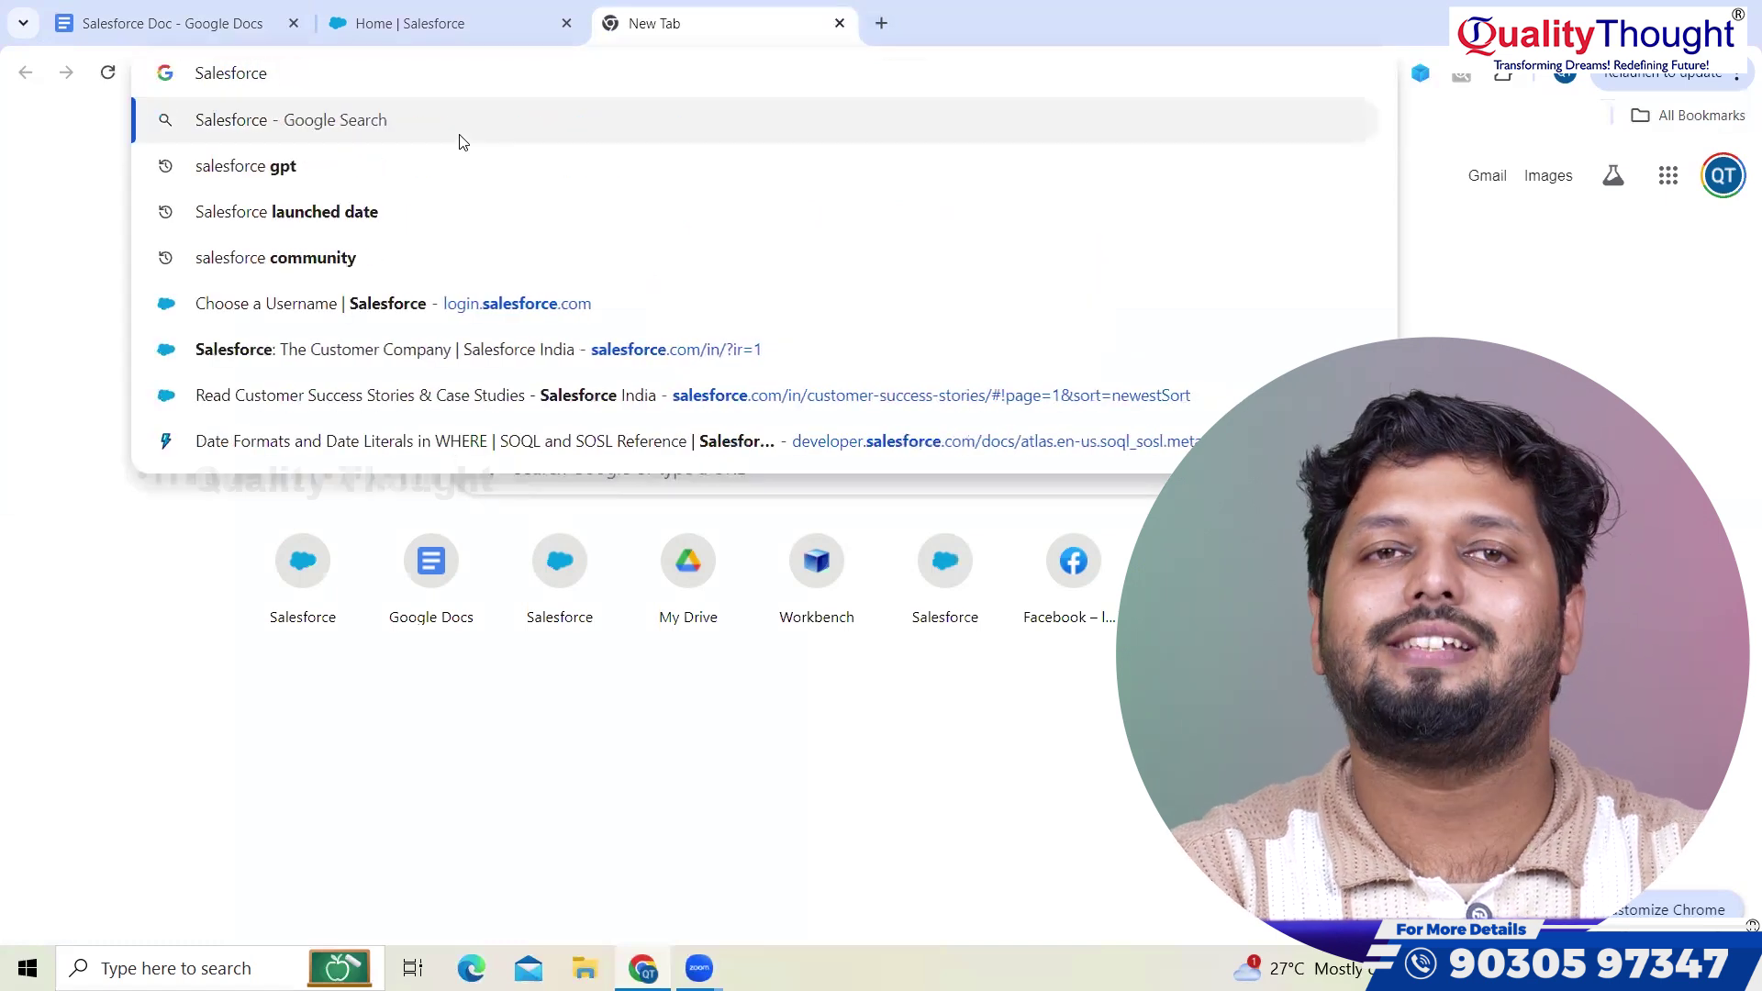
text( Inspector)
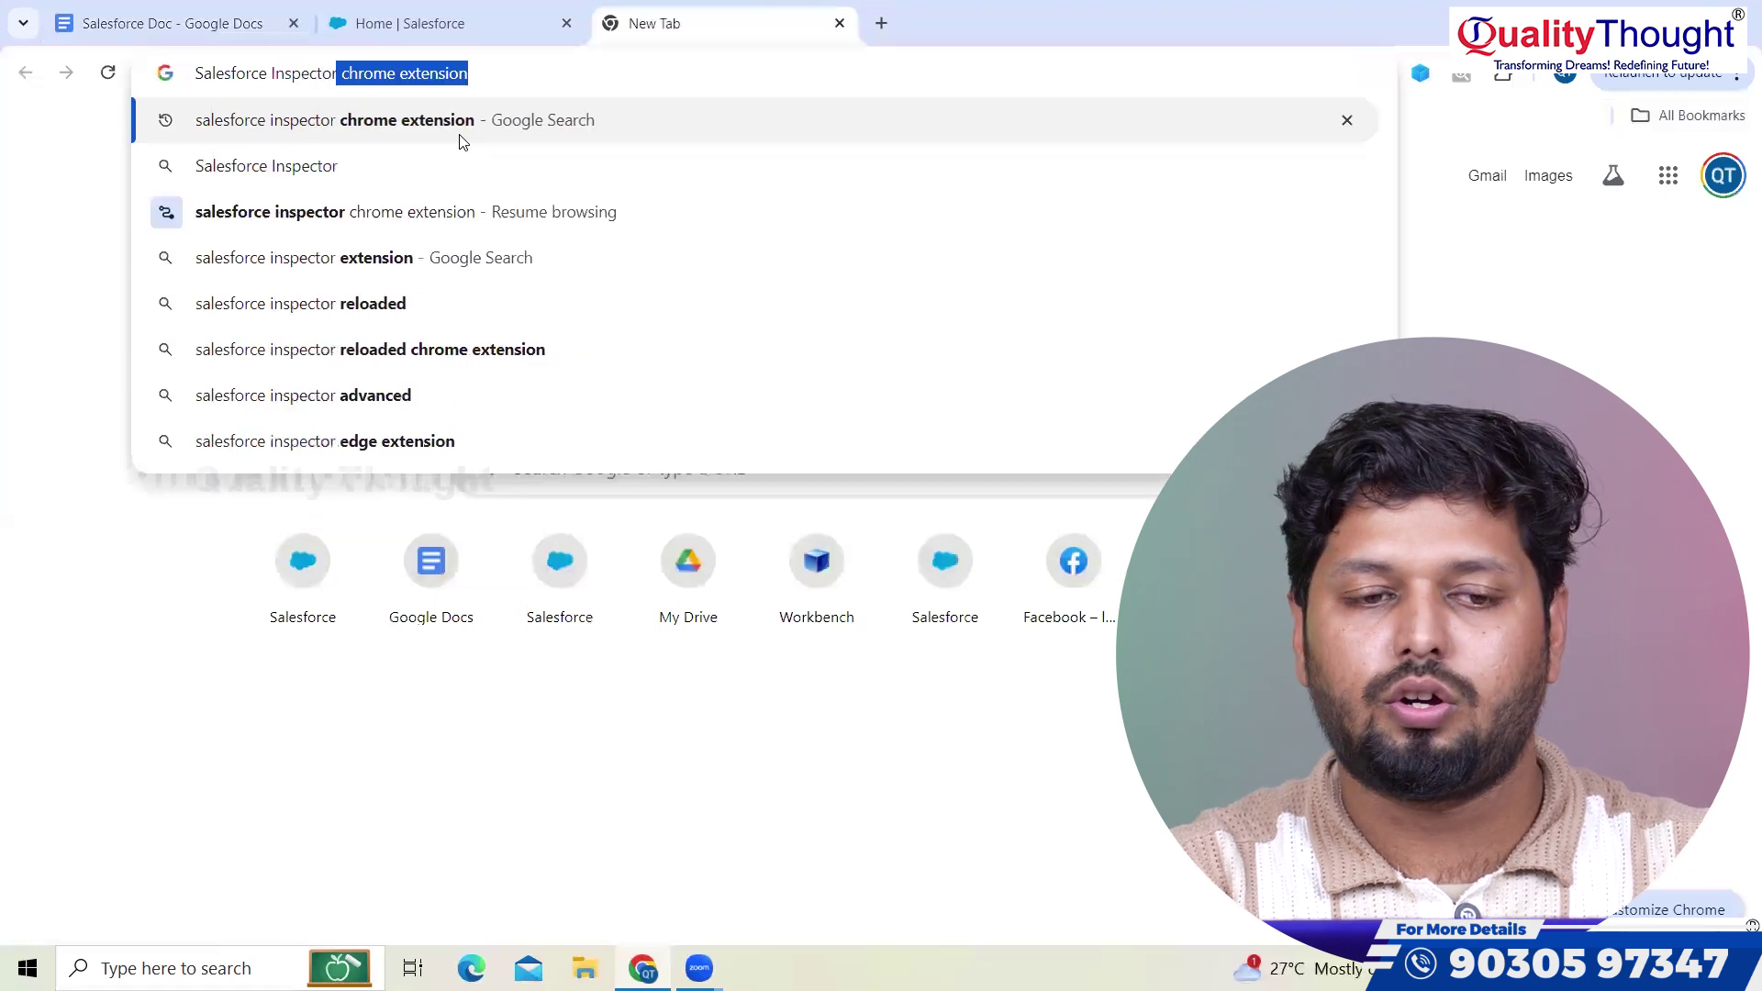
key(Return)
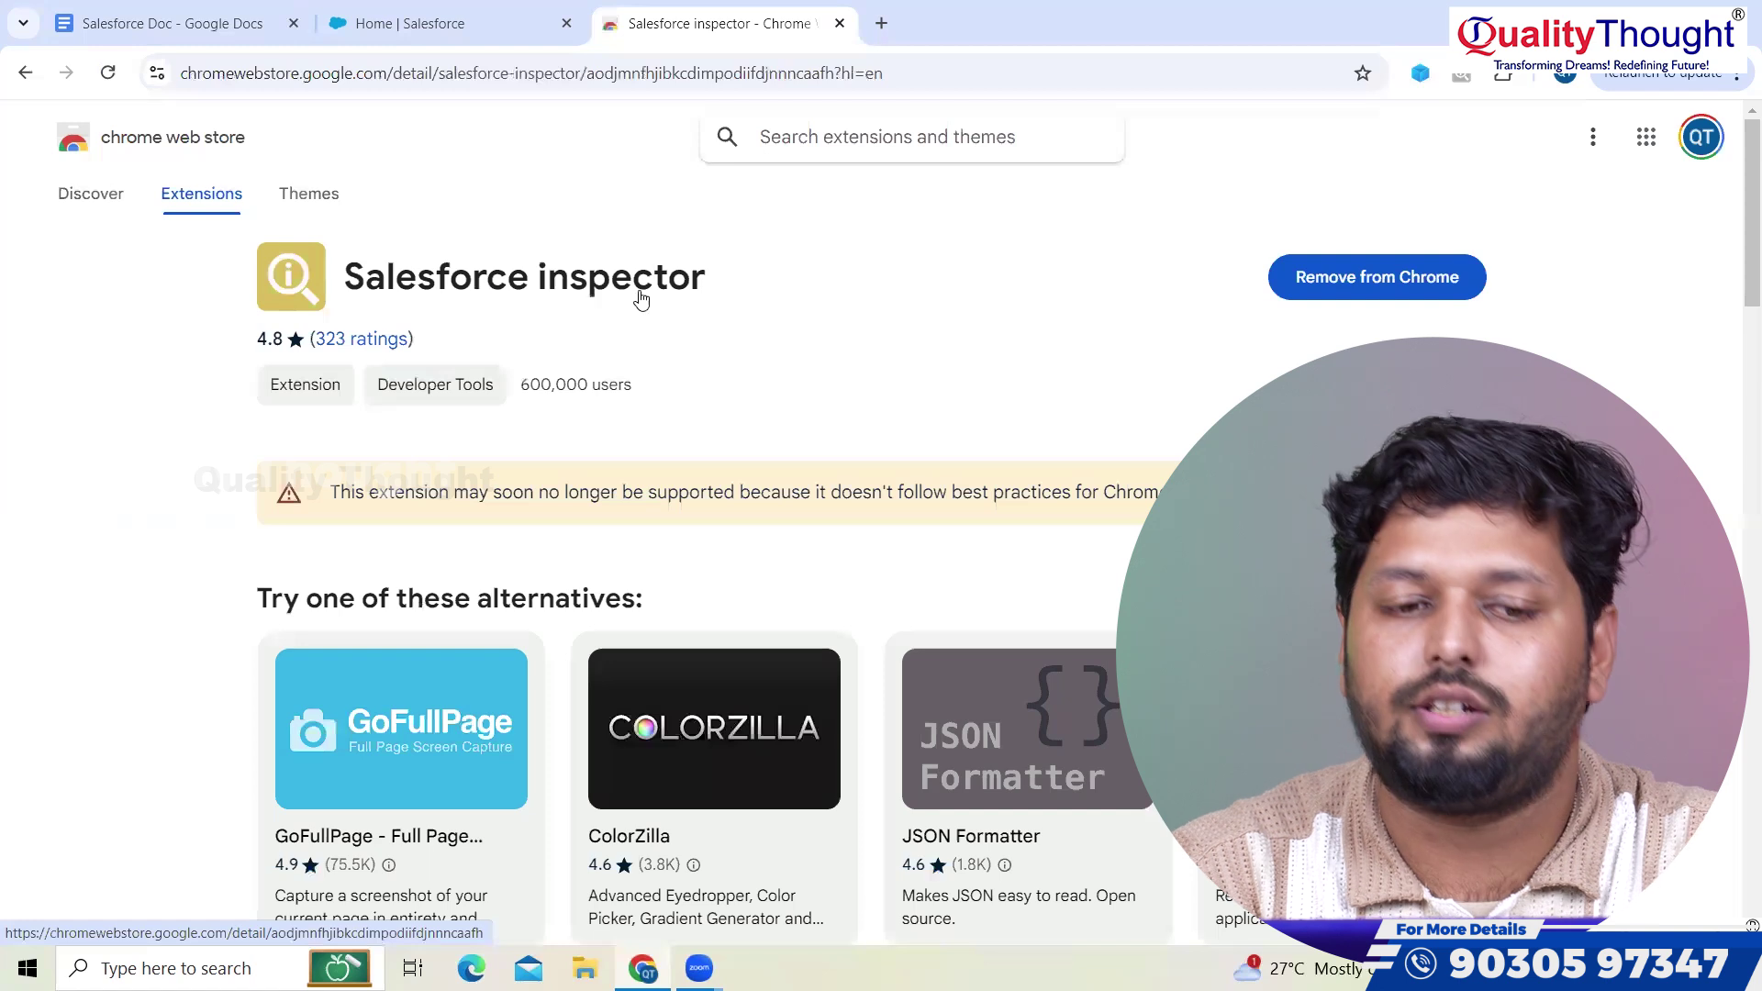
- Remove and re-add the Salesforce inspector extension, then switch to the Salesforce Setup Home tab
click(1379, 279)
click(1310, 275)
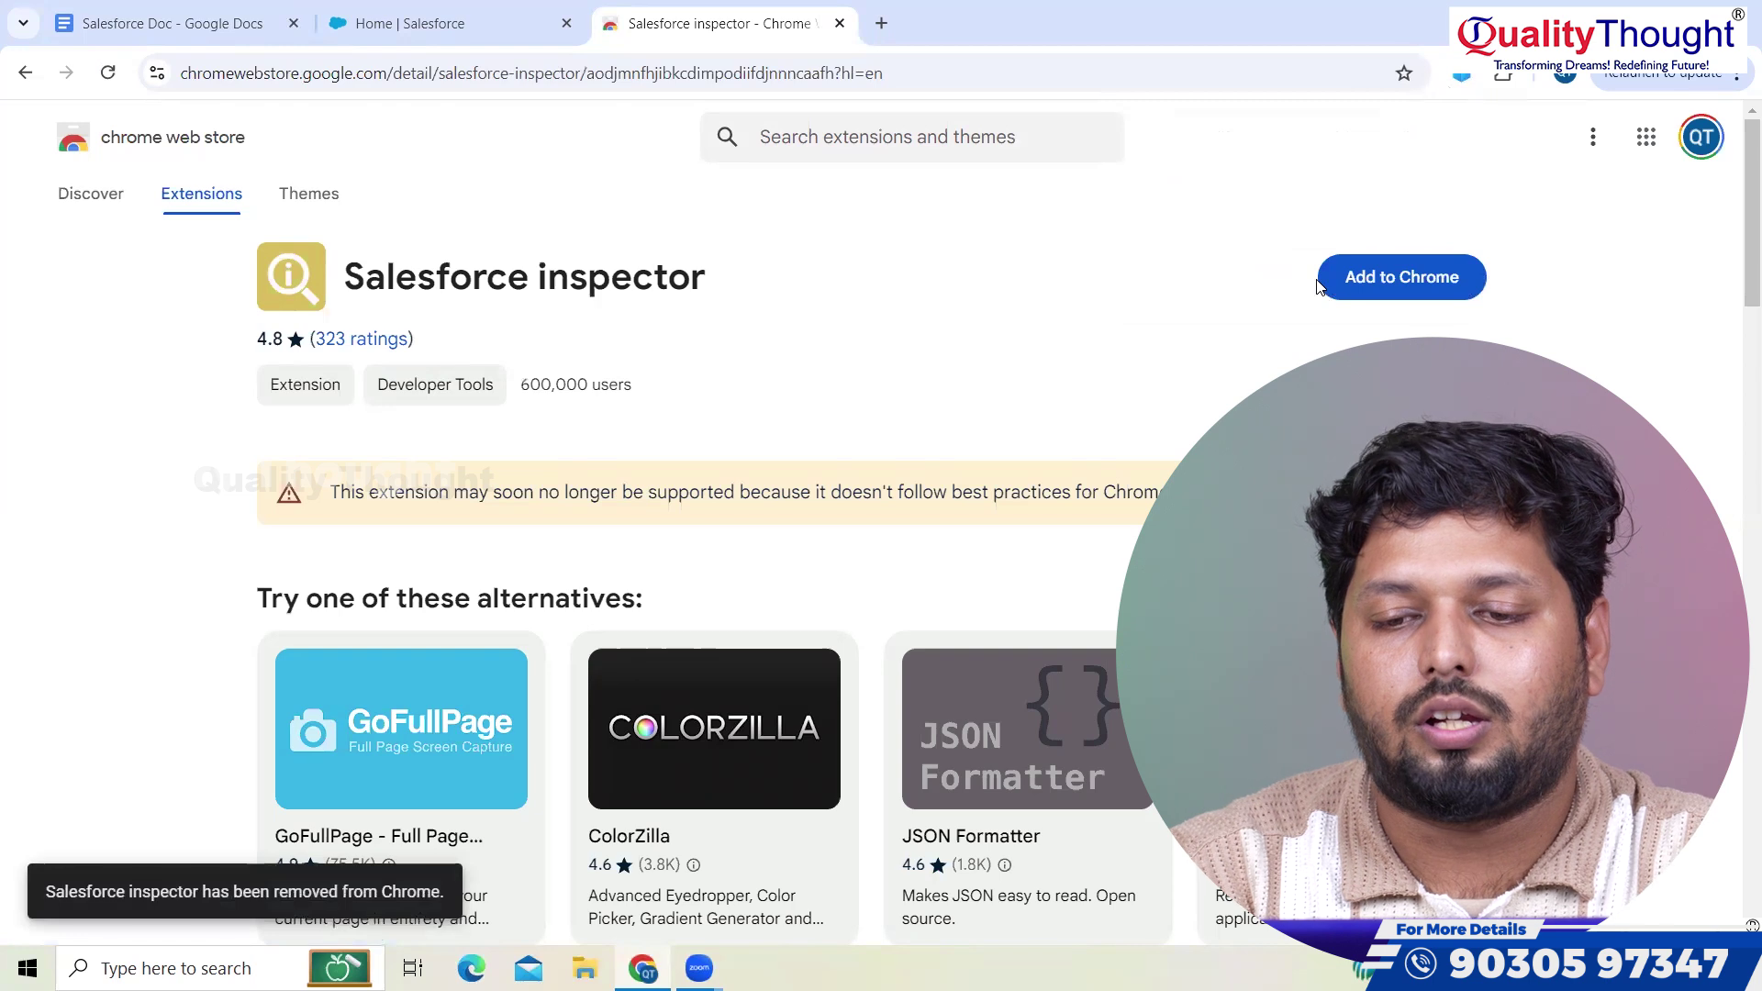
click(1377, 279)
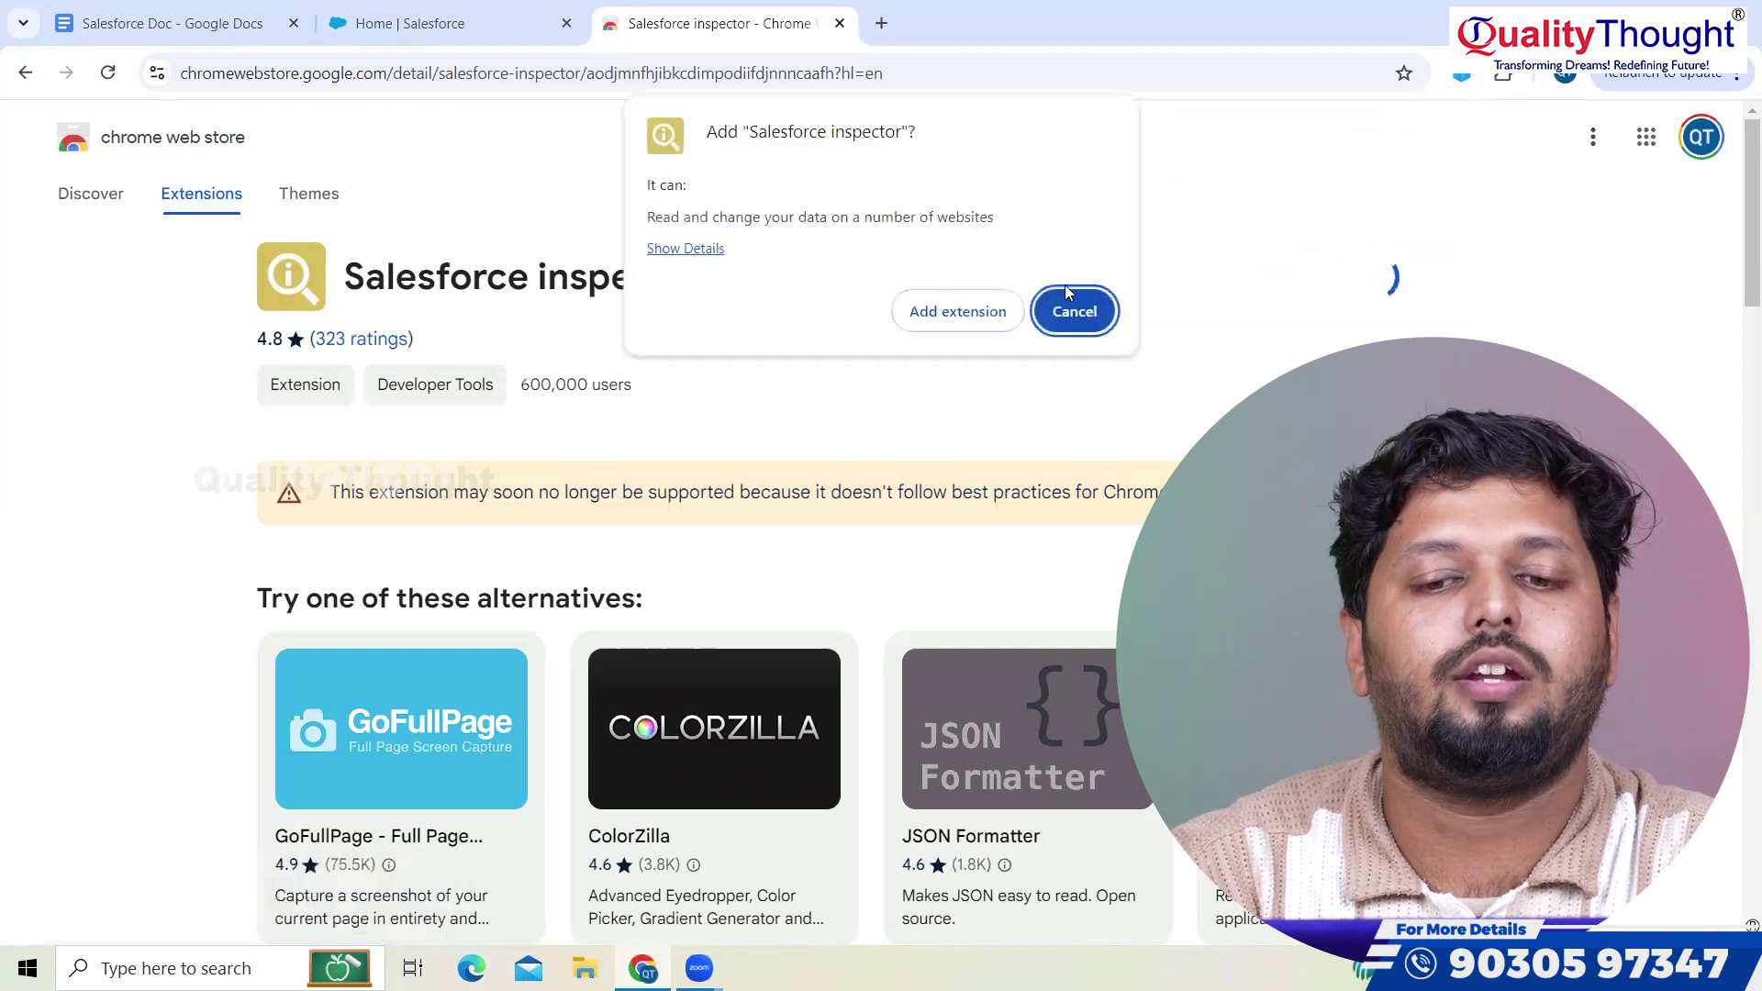
click(988, 323)
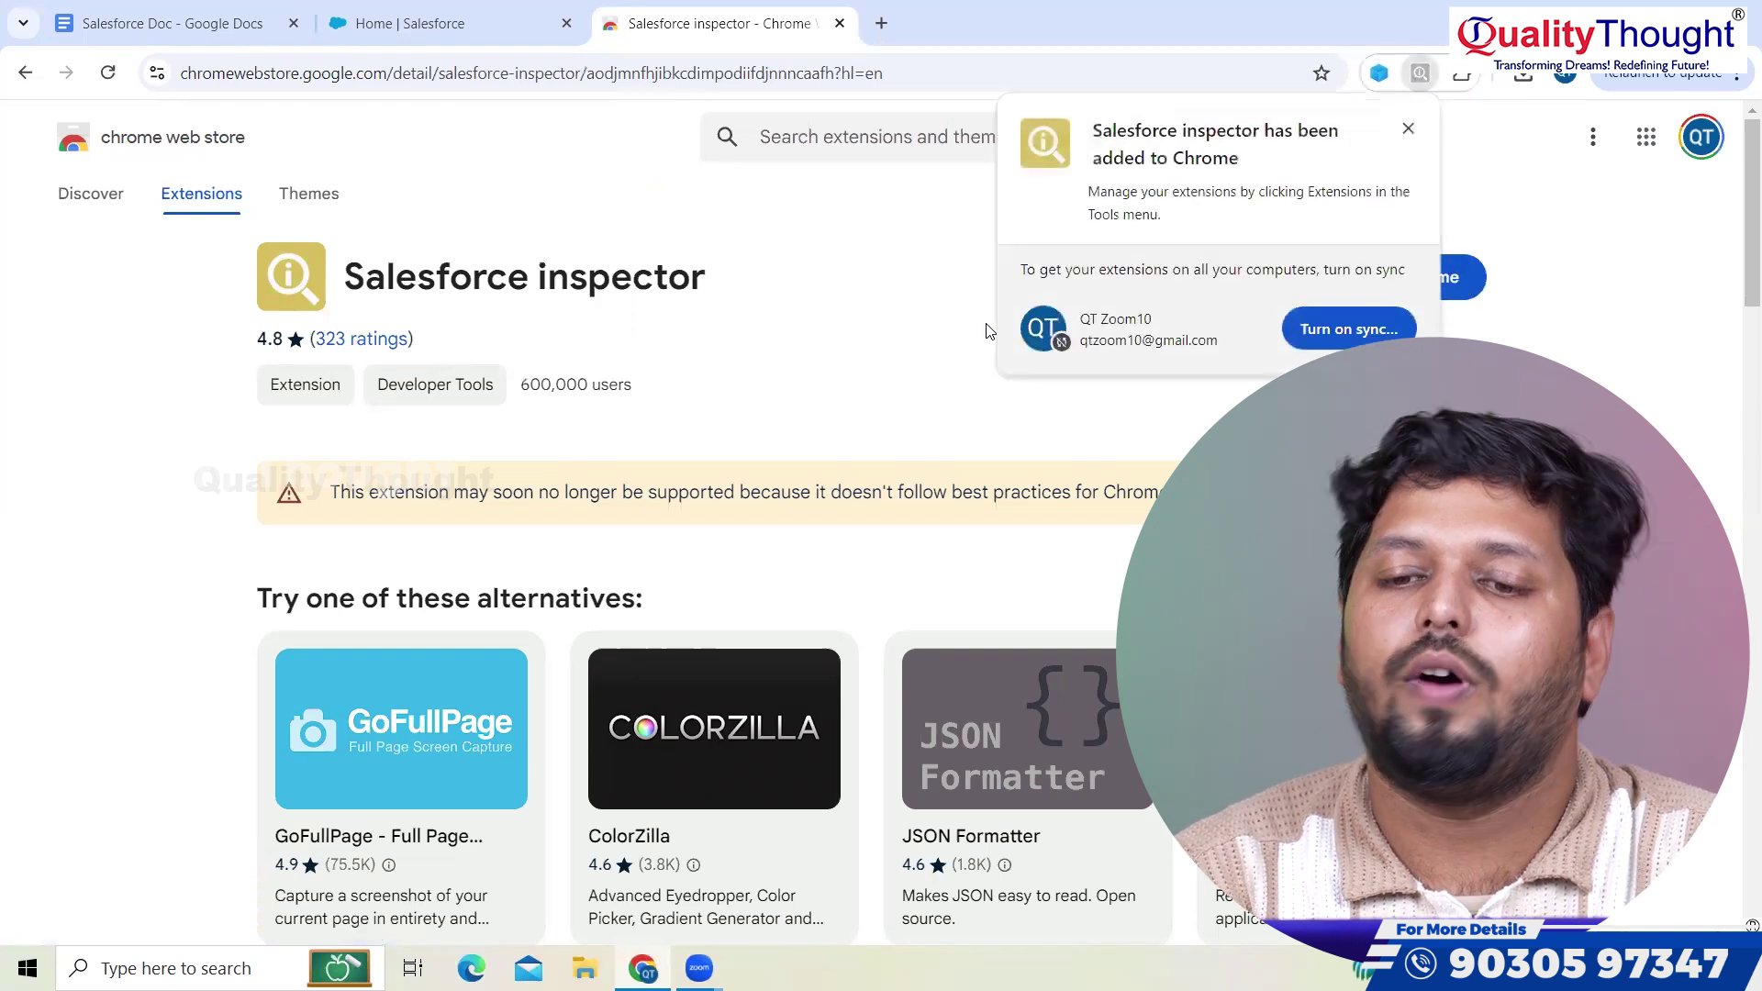
click(1407, 129)
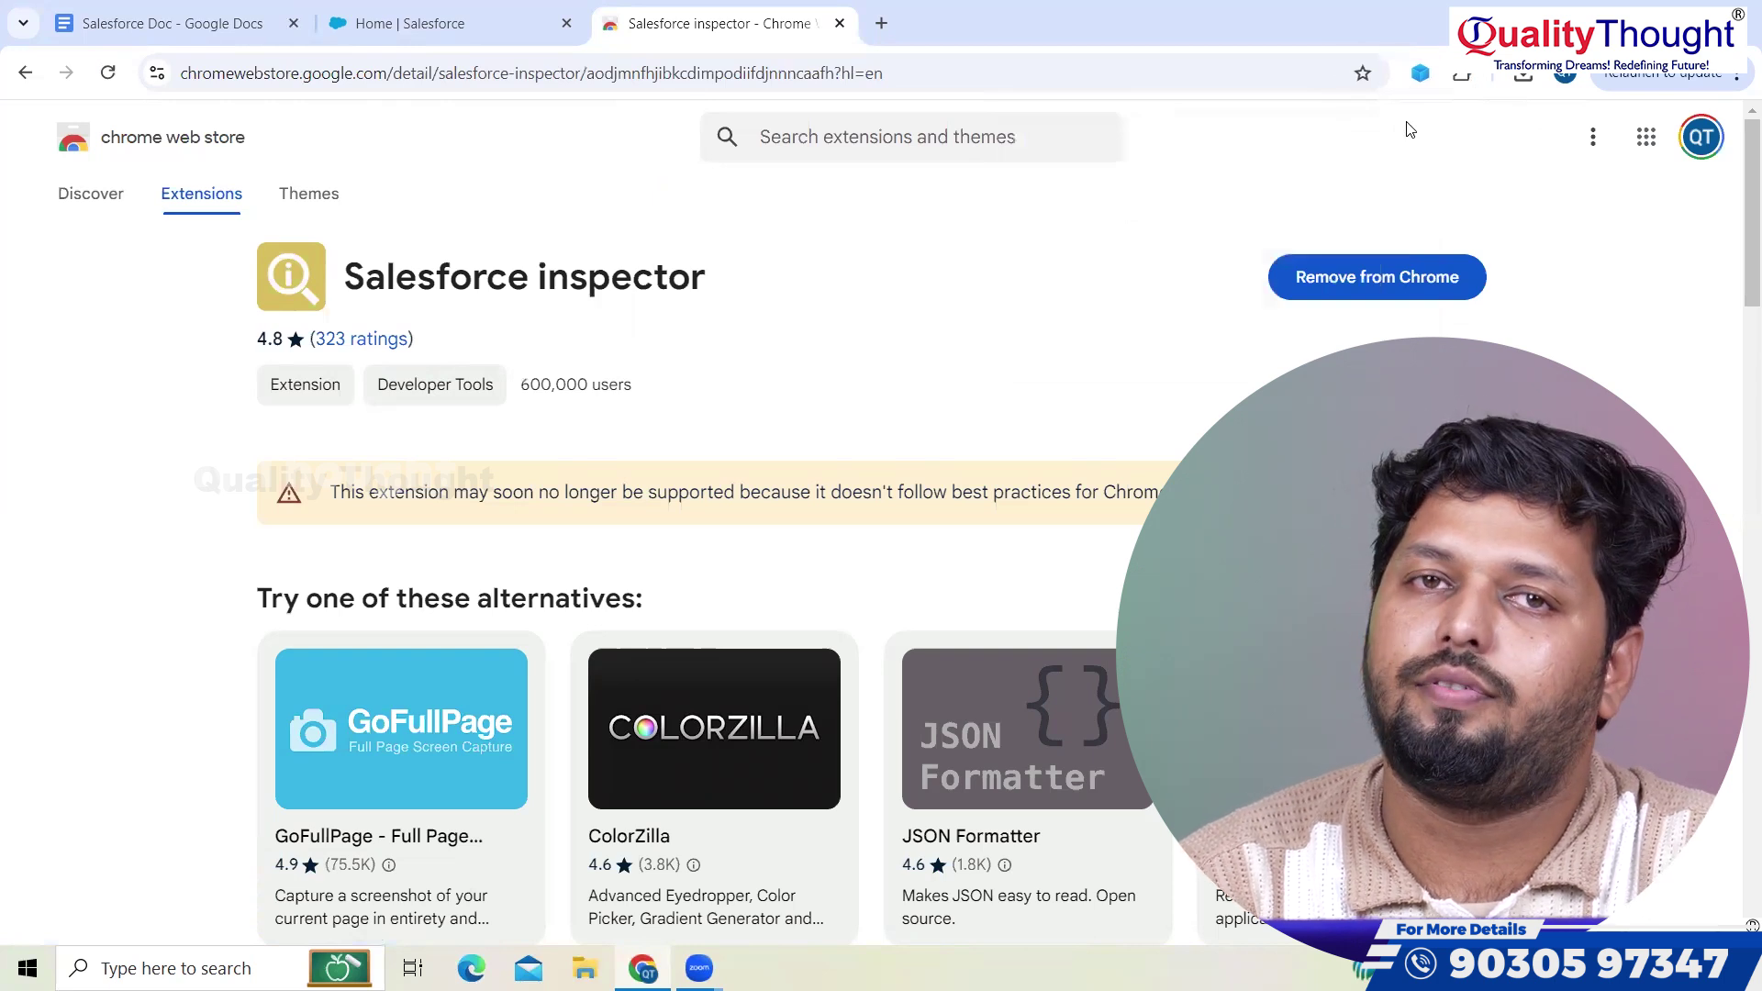
click(542, 16)
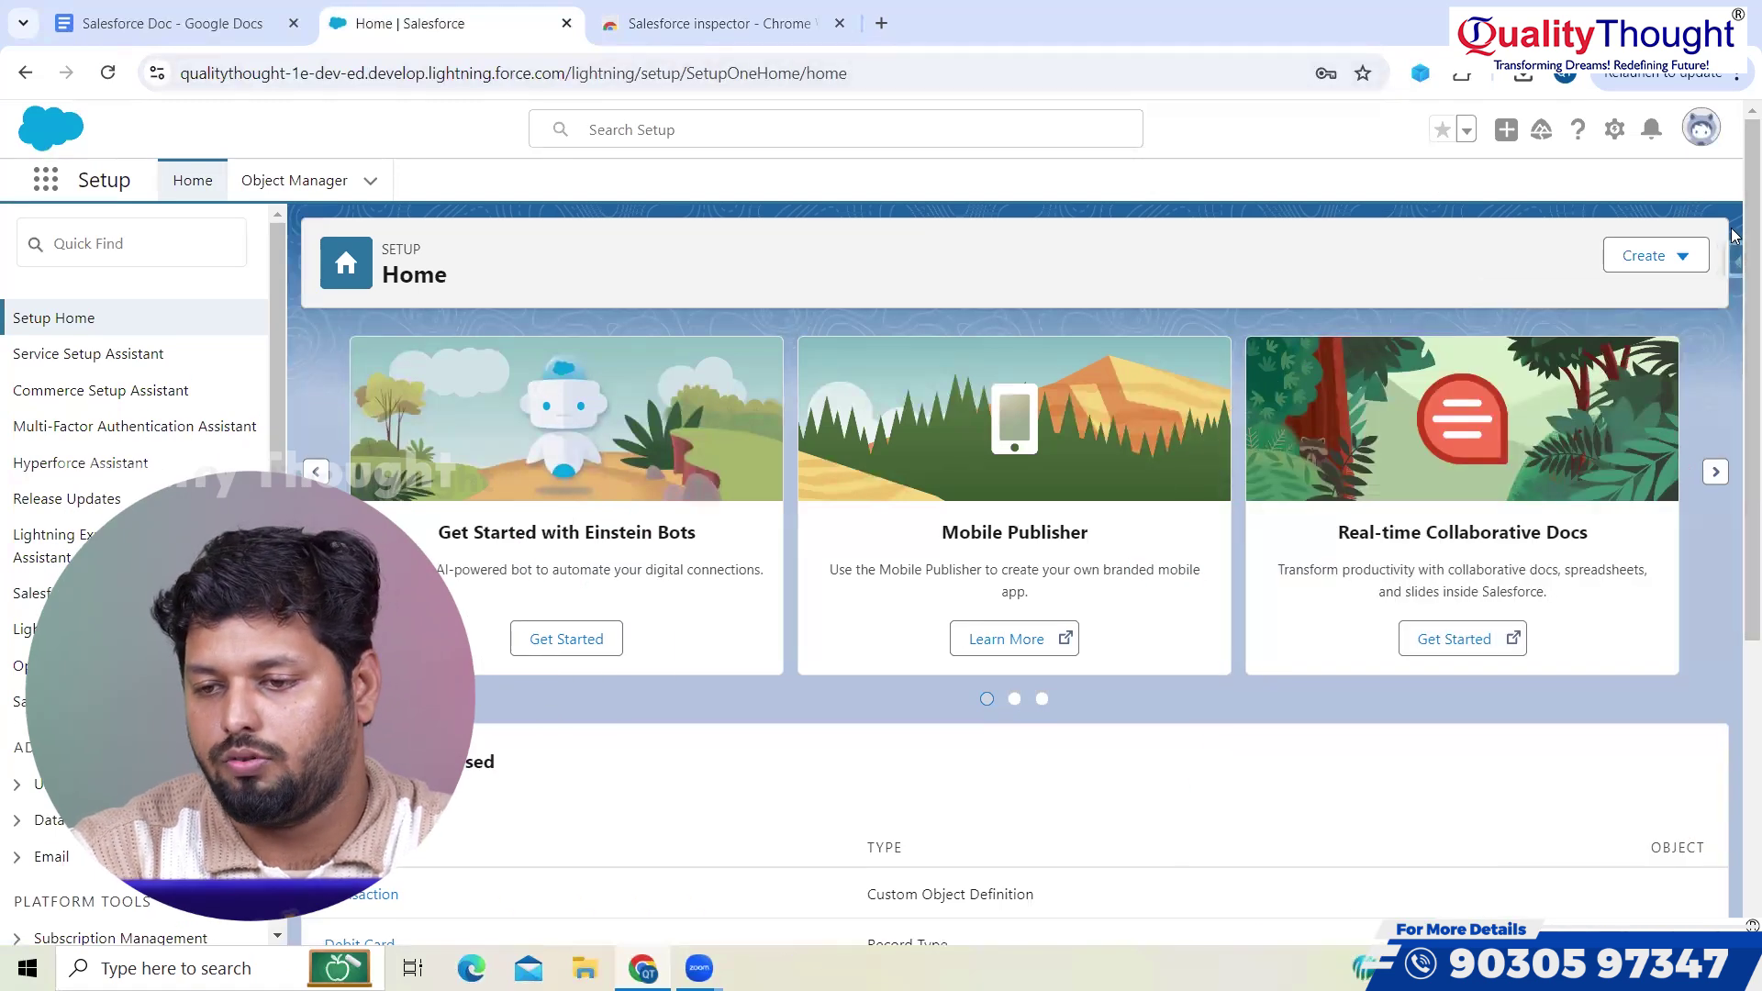
- Open the Salesforce inspector side panel over the Setup Home page
scroll(1734, 236, up, 2)
scroll(1734, 235, up, 3)
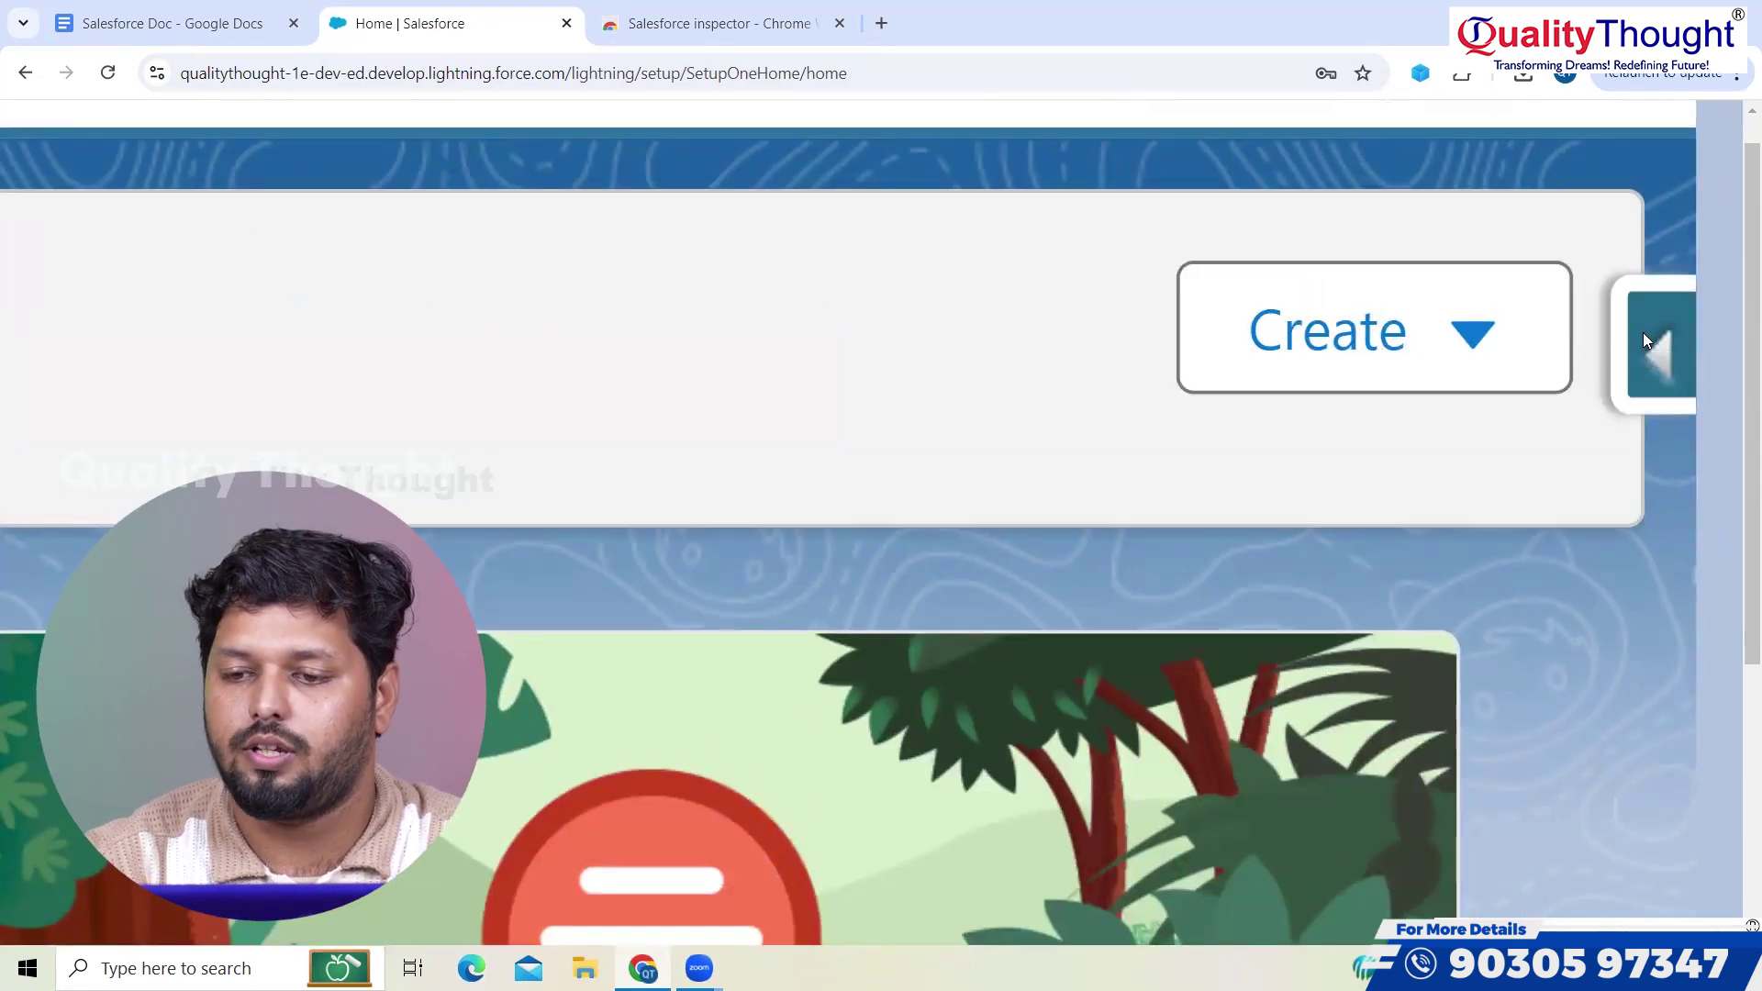
click(1644, 341)
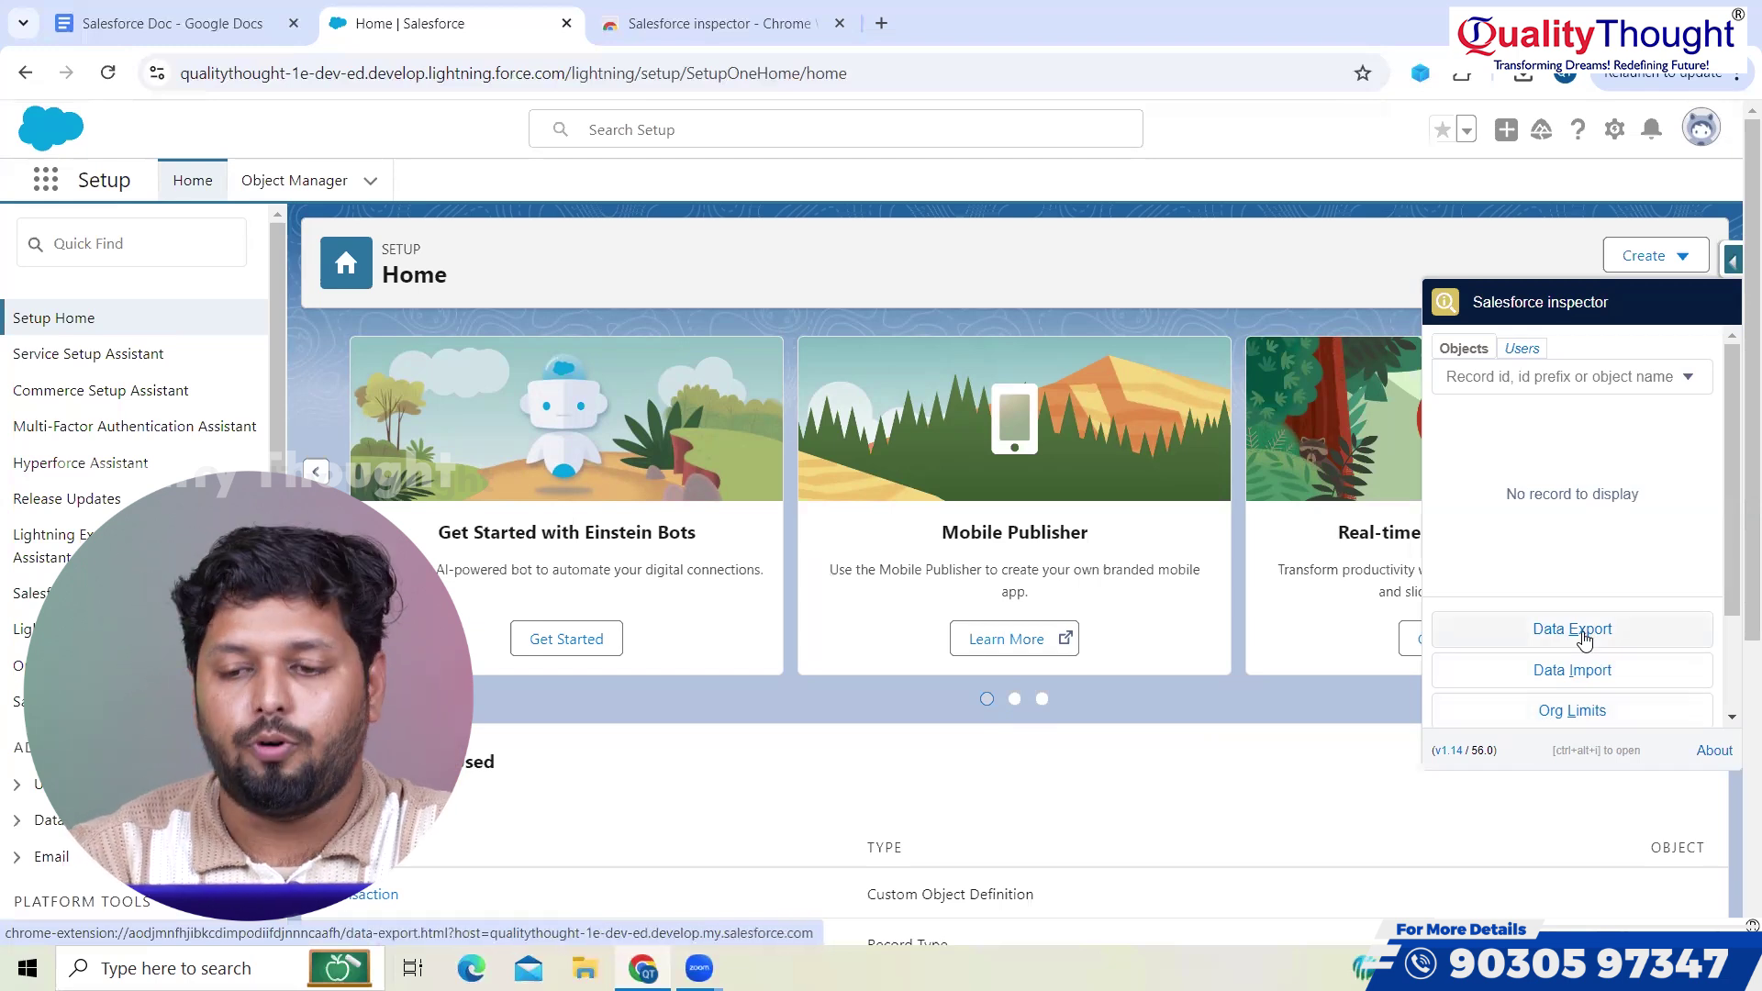
- Open Data Export and run 'select Id from Account', returning 17 Account Ids
click(1584, 640)
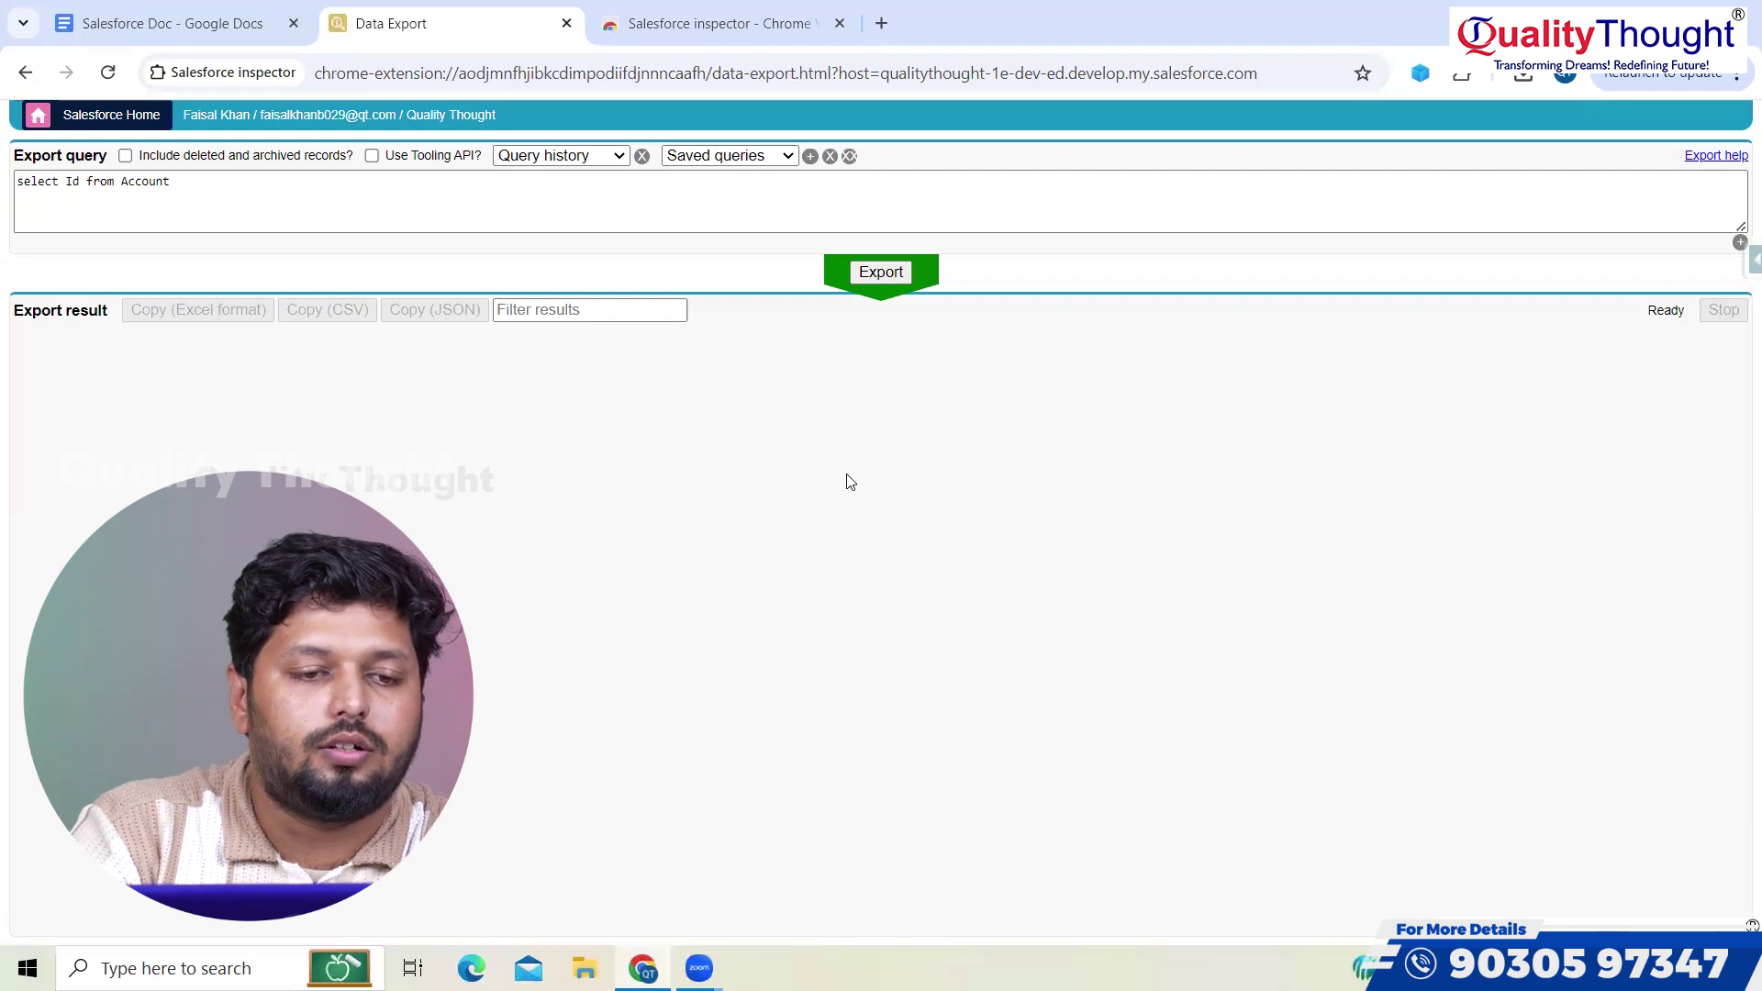
click(87, 198)
scroll(86, 198, up, 5)
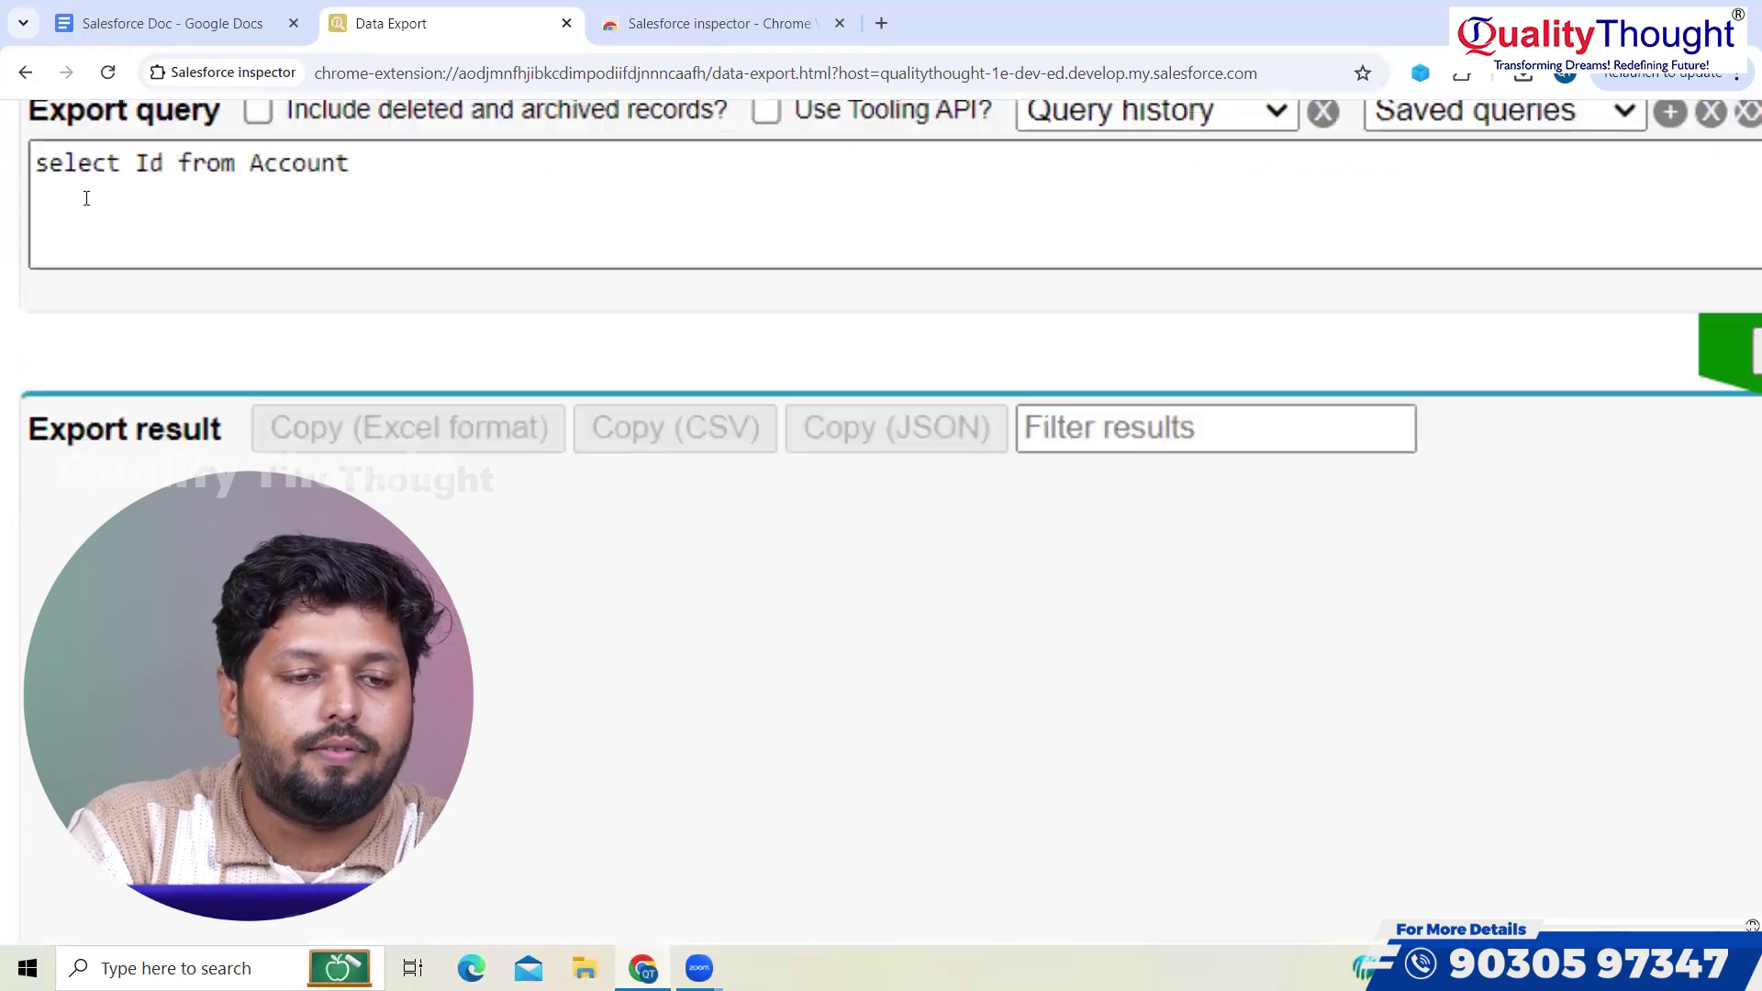
scroll(352, 207, down, 3)
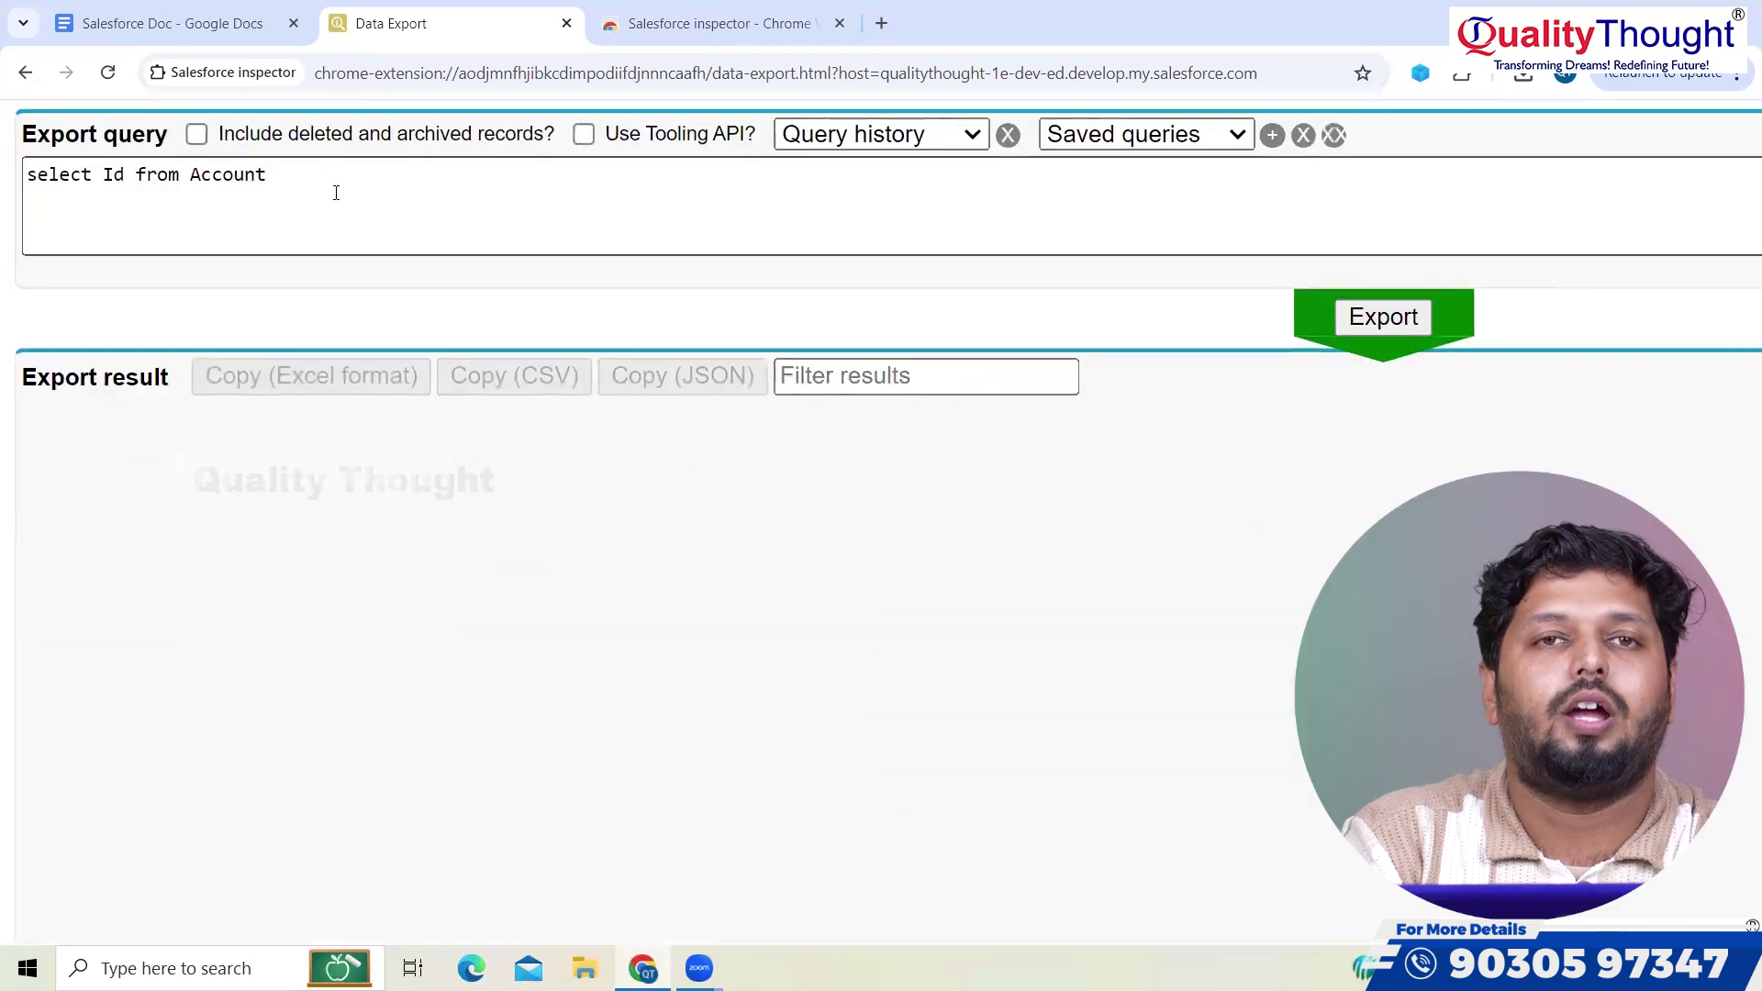
click(1400, 327)
scroll(912, 377, down, 3)
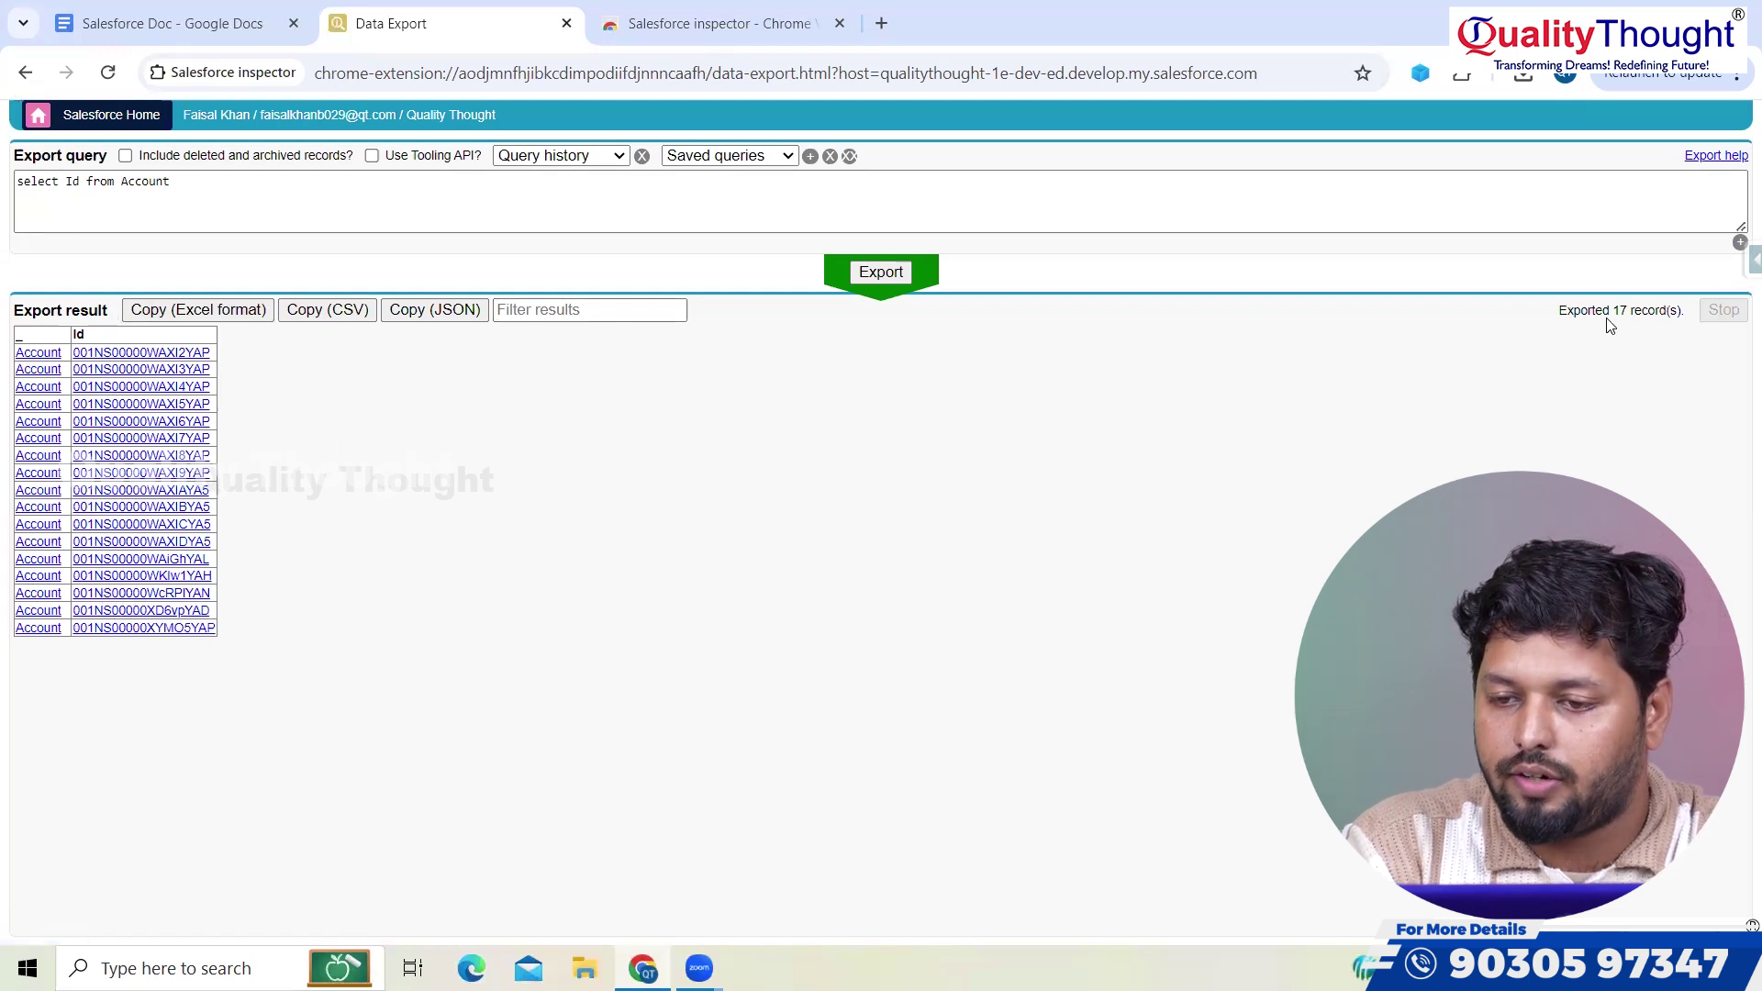
scroll(1608, 325, up, 5)
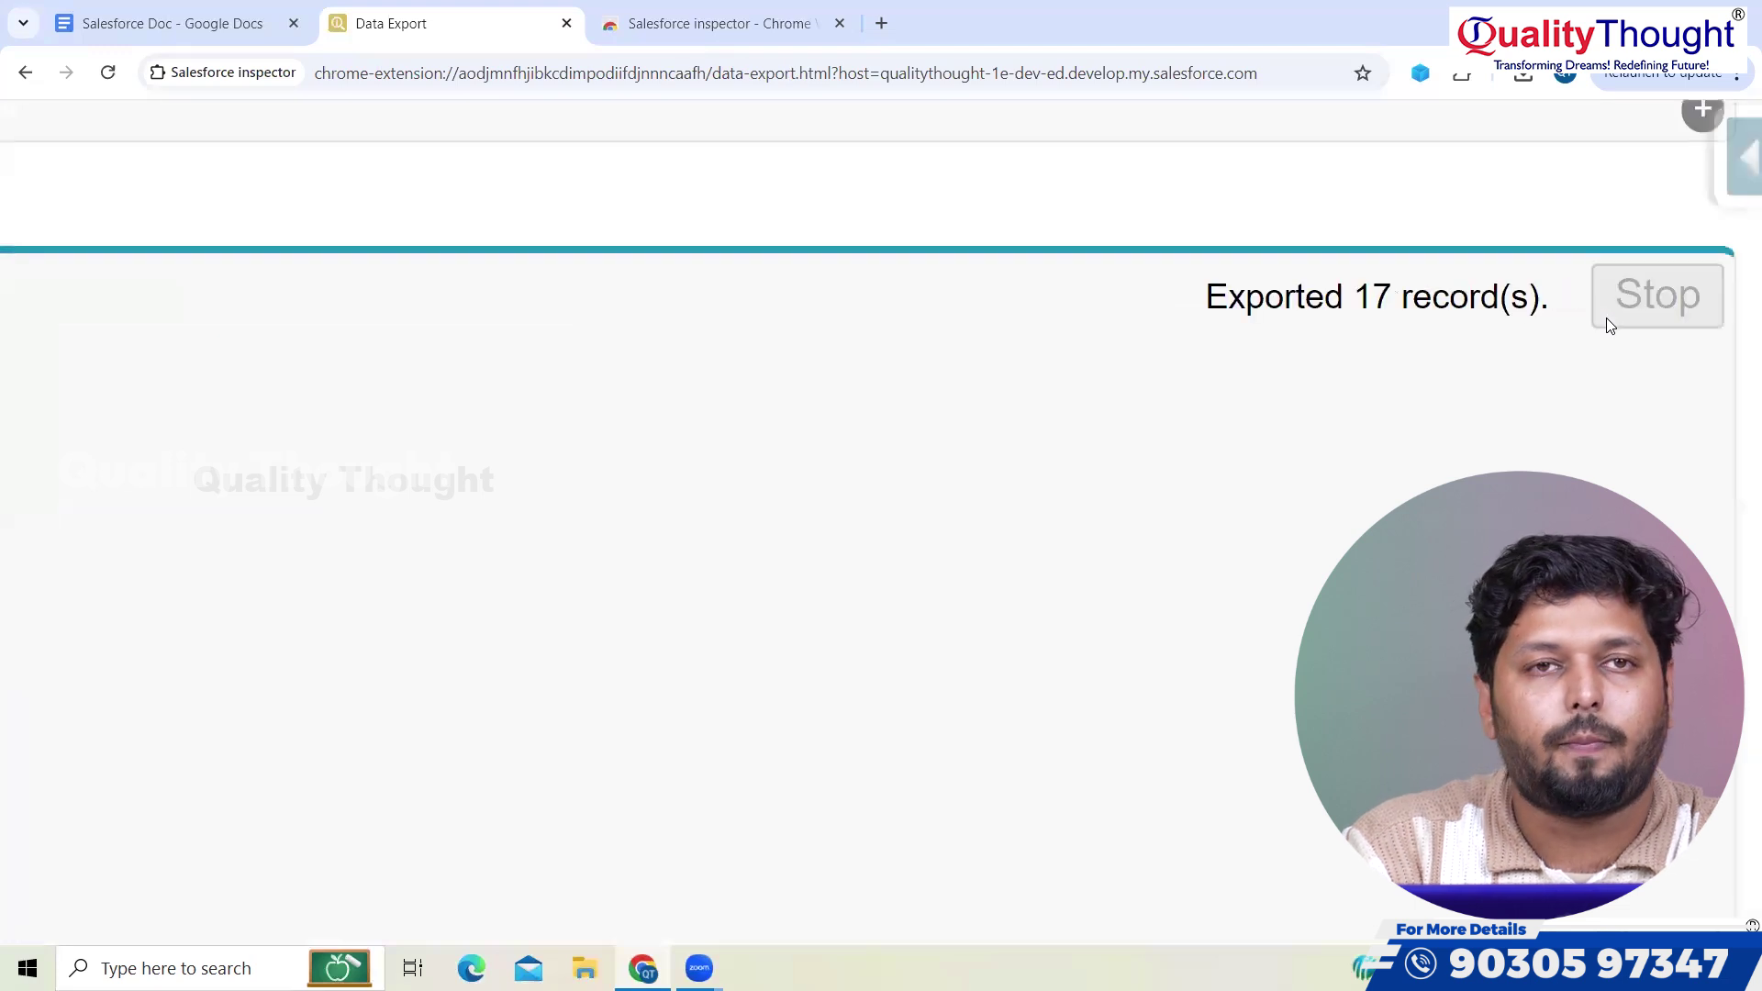
scroll(1608, 324, down, 5)
click(594, 215)
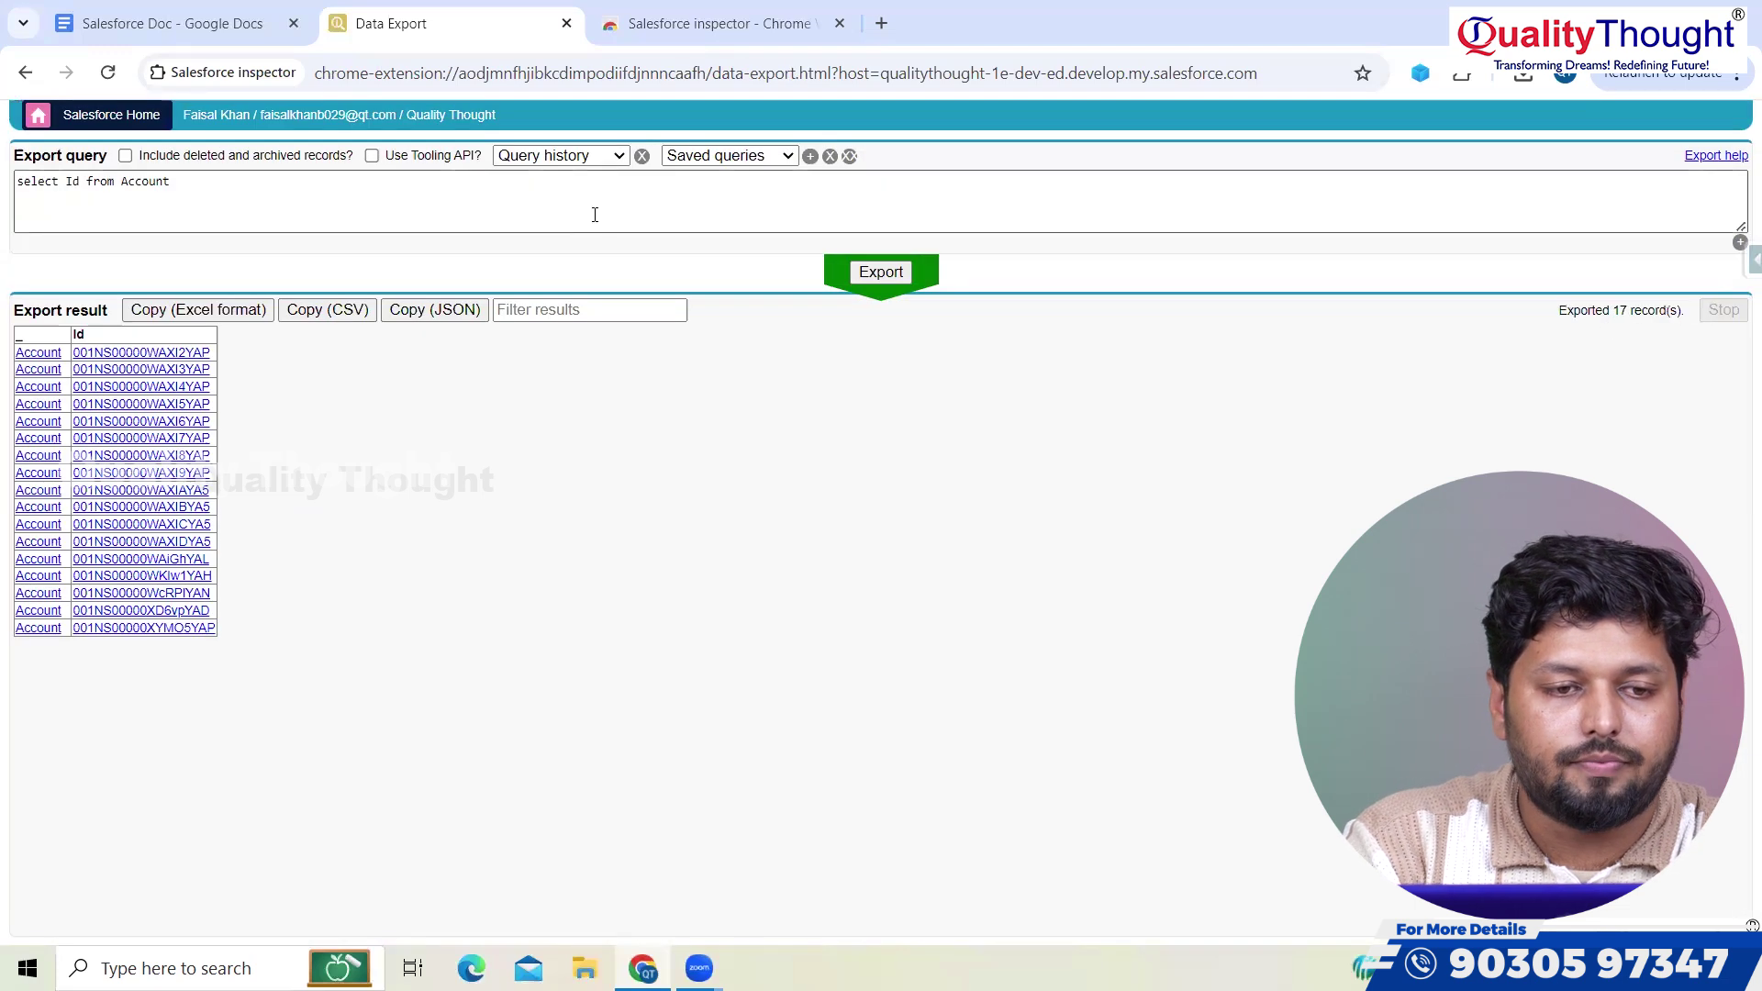
scroll(114, 187, up, 5)
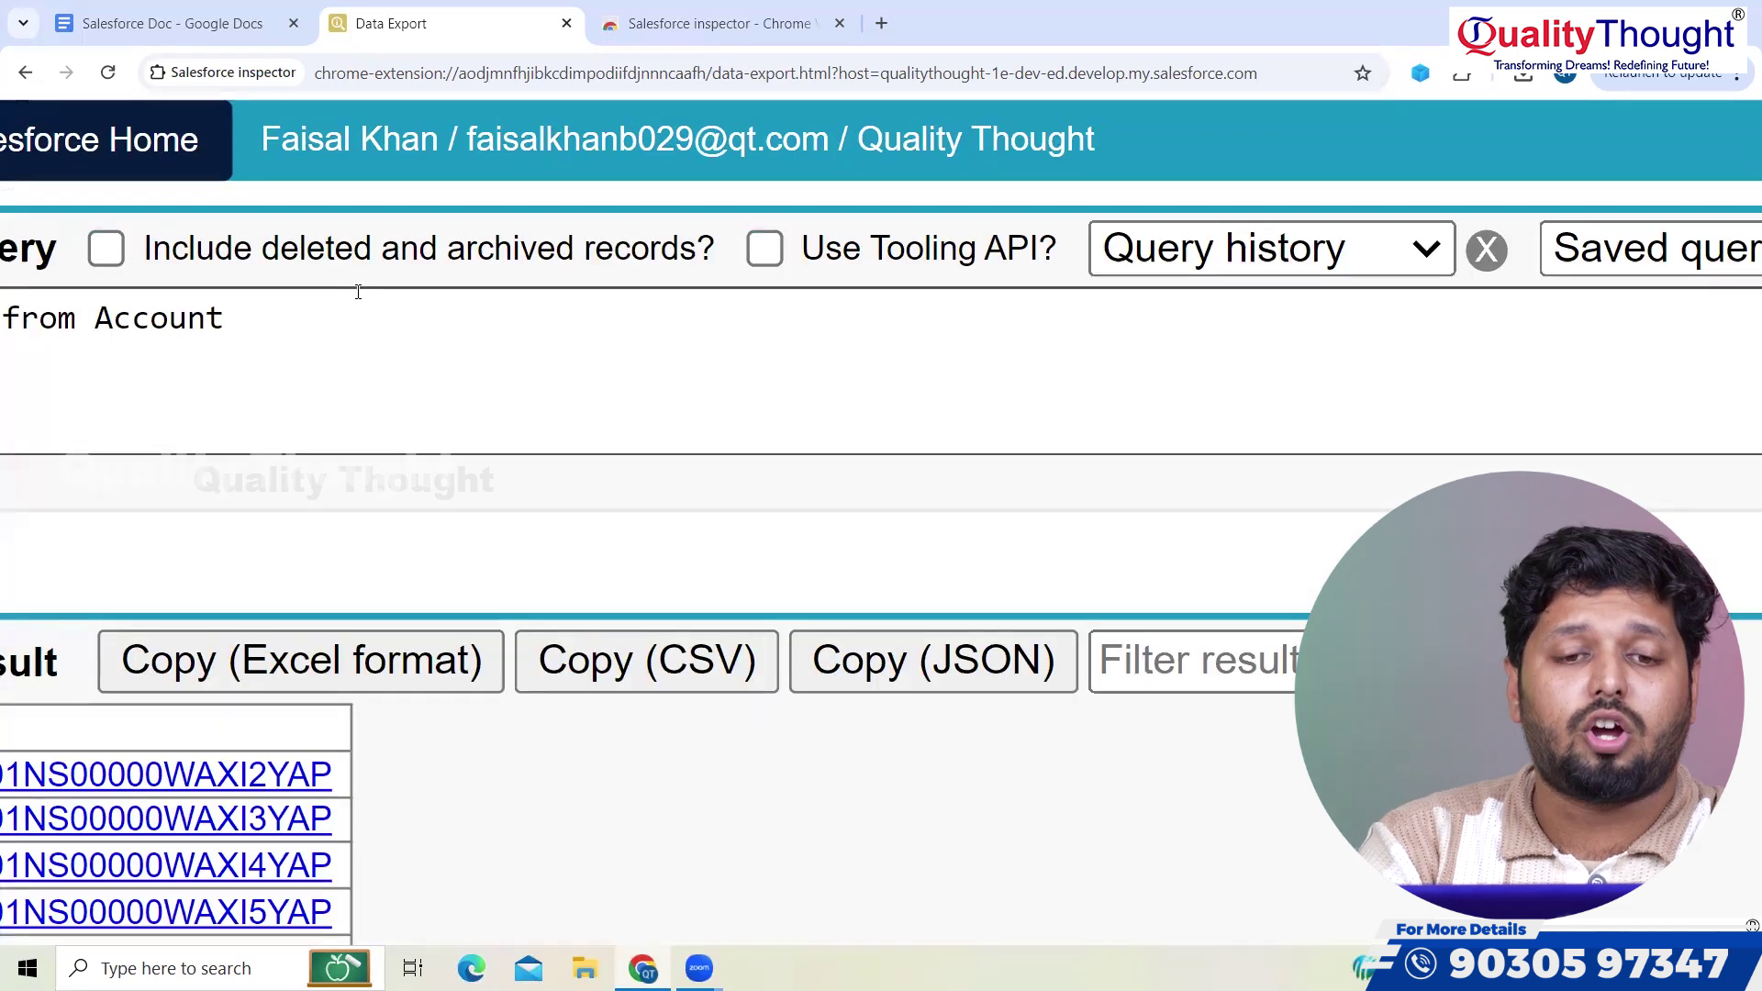
- Re-run the export including deleted and archived records (18 Ids), then return to Salesforce home
click(109, 249)
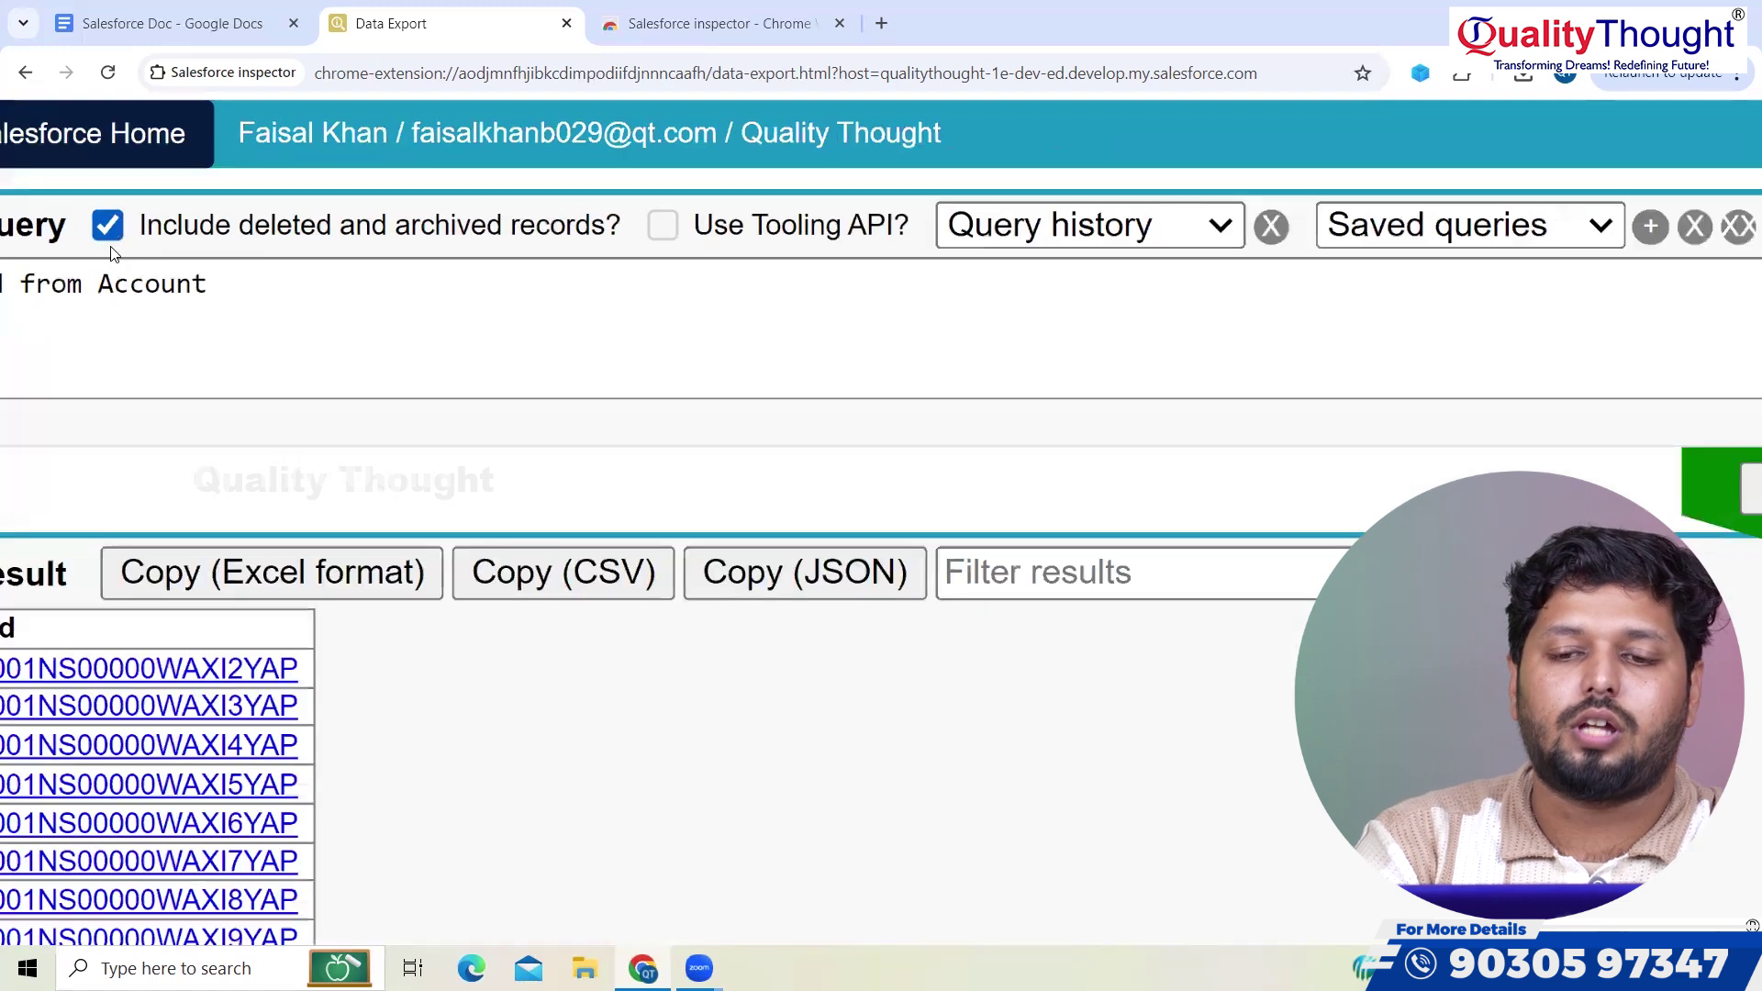
click(879, 272)
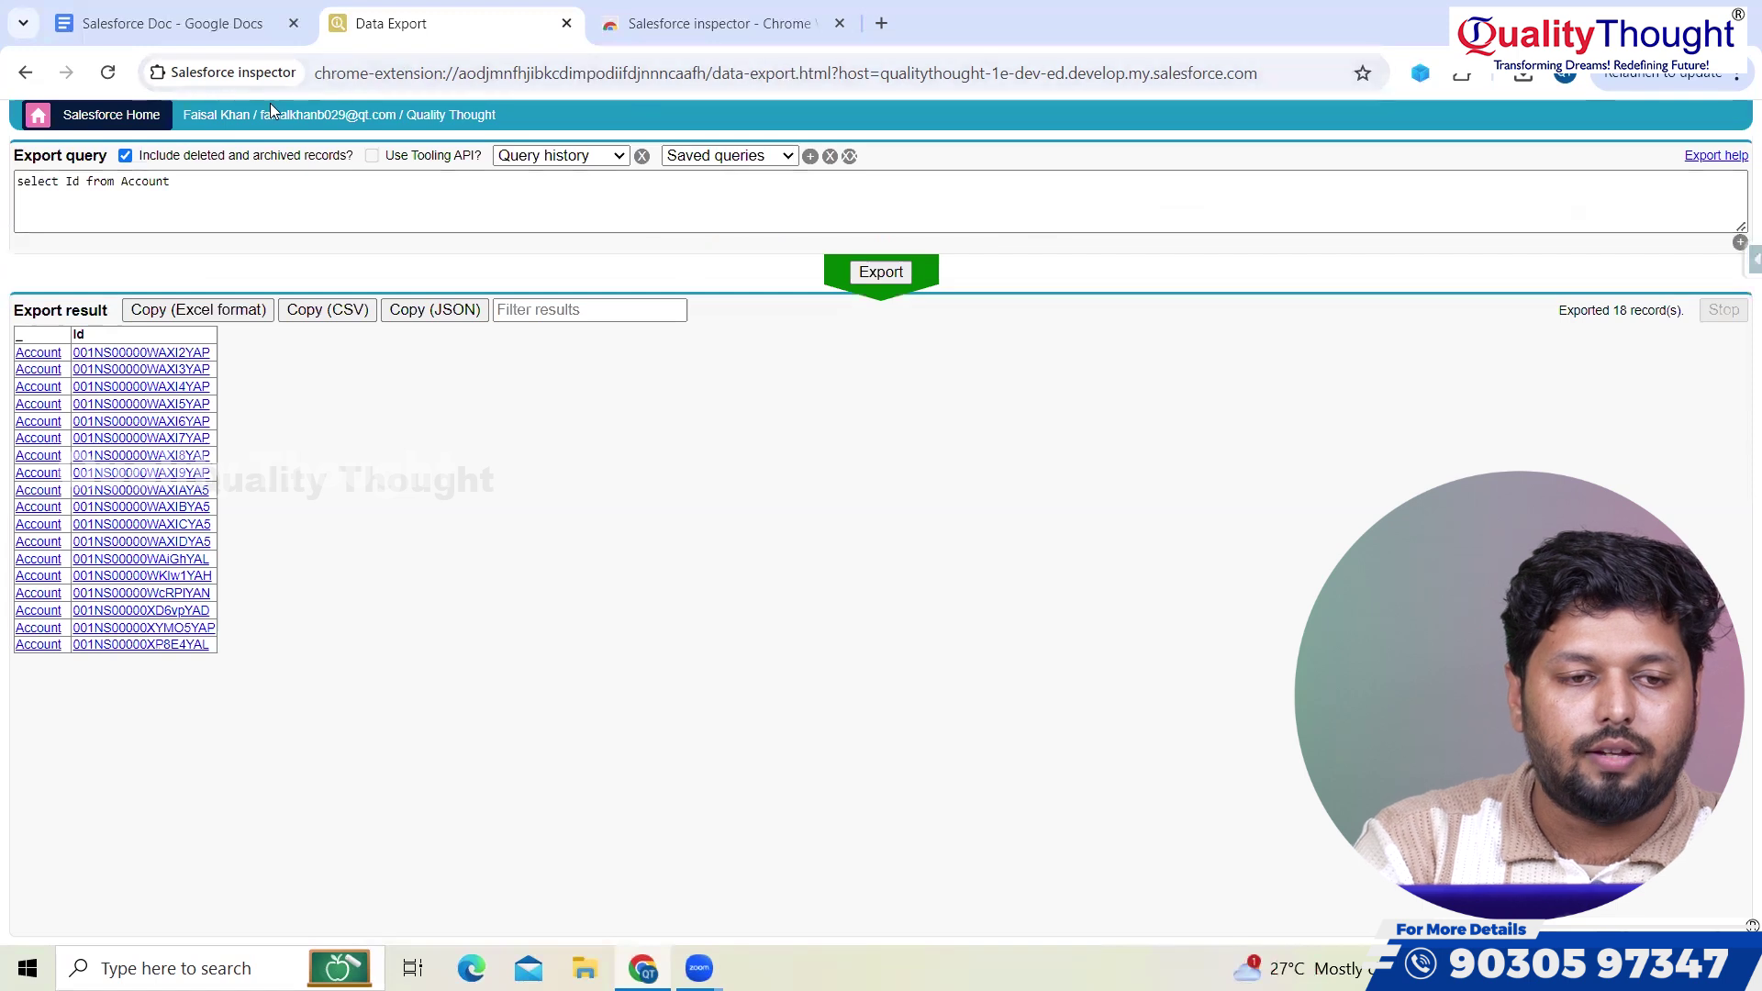
click(59, 121)
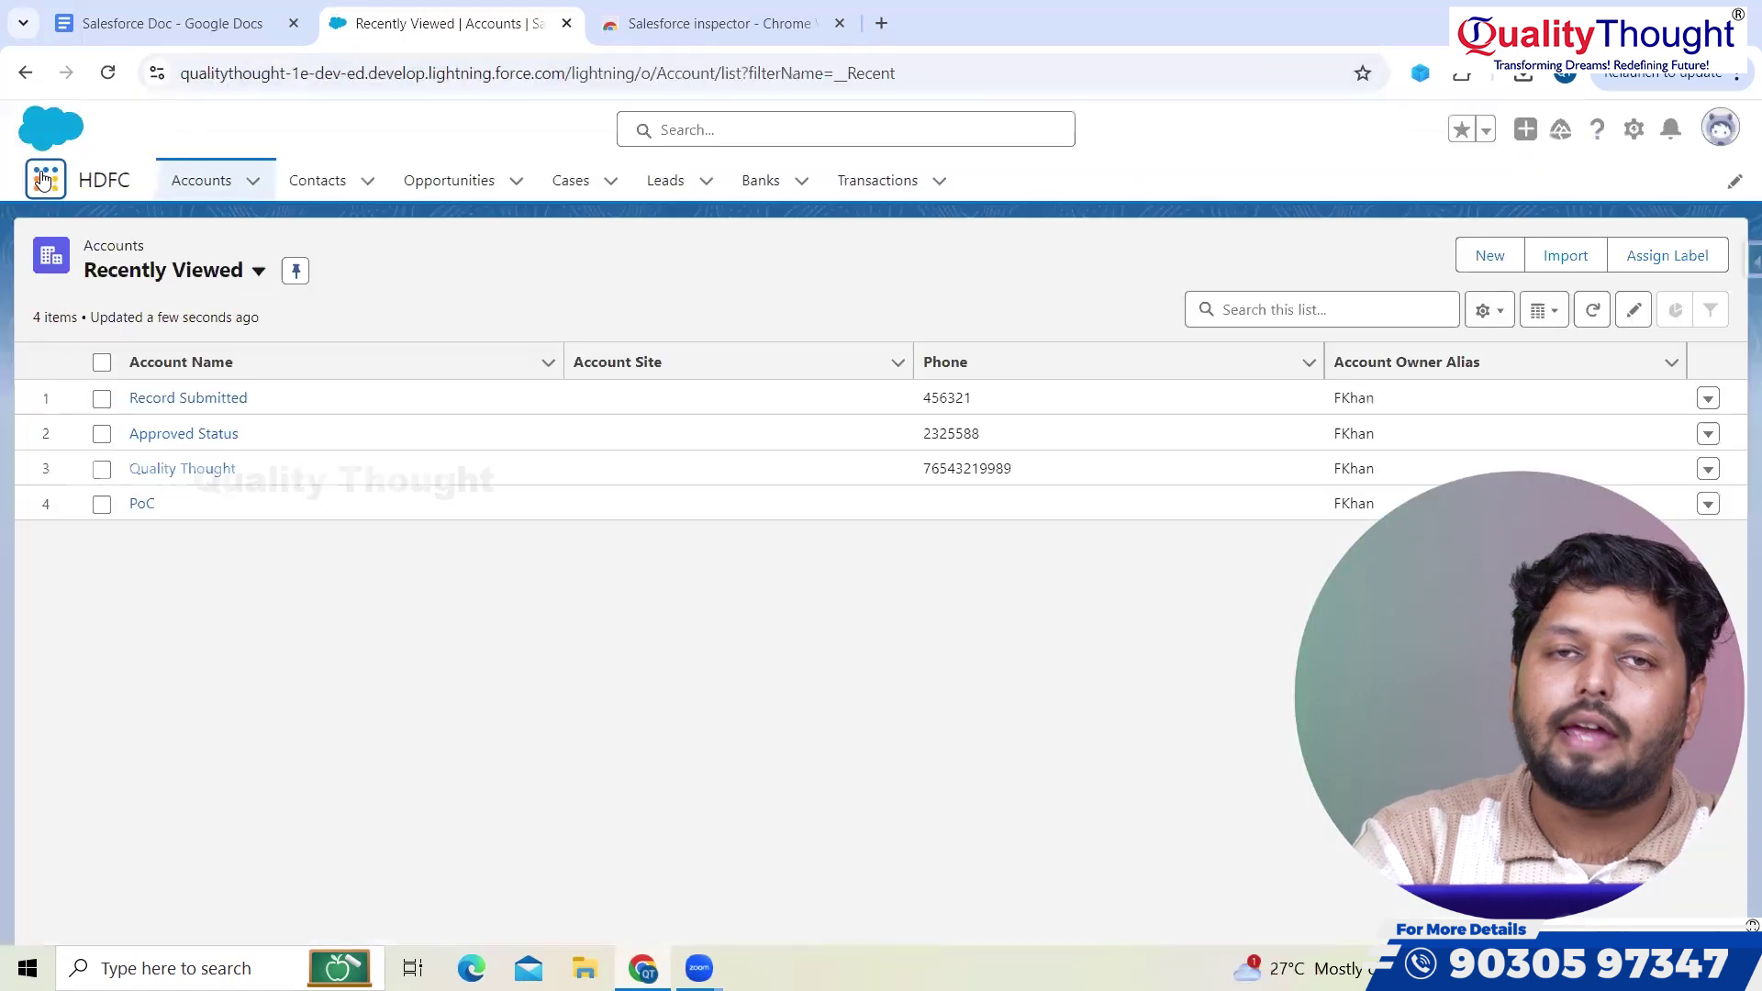
- Open the Recycle Bin via 'recyc', select the deleted I Hub account, and open the Inspector panel
click(44, 180)
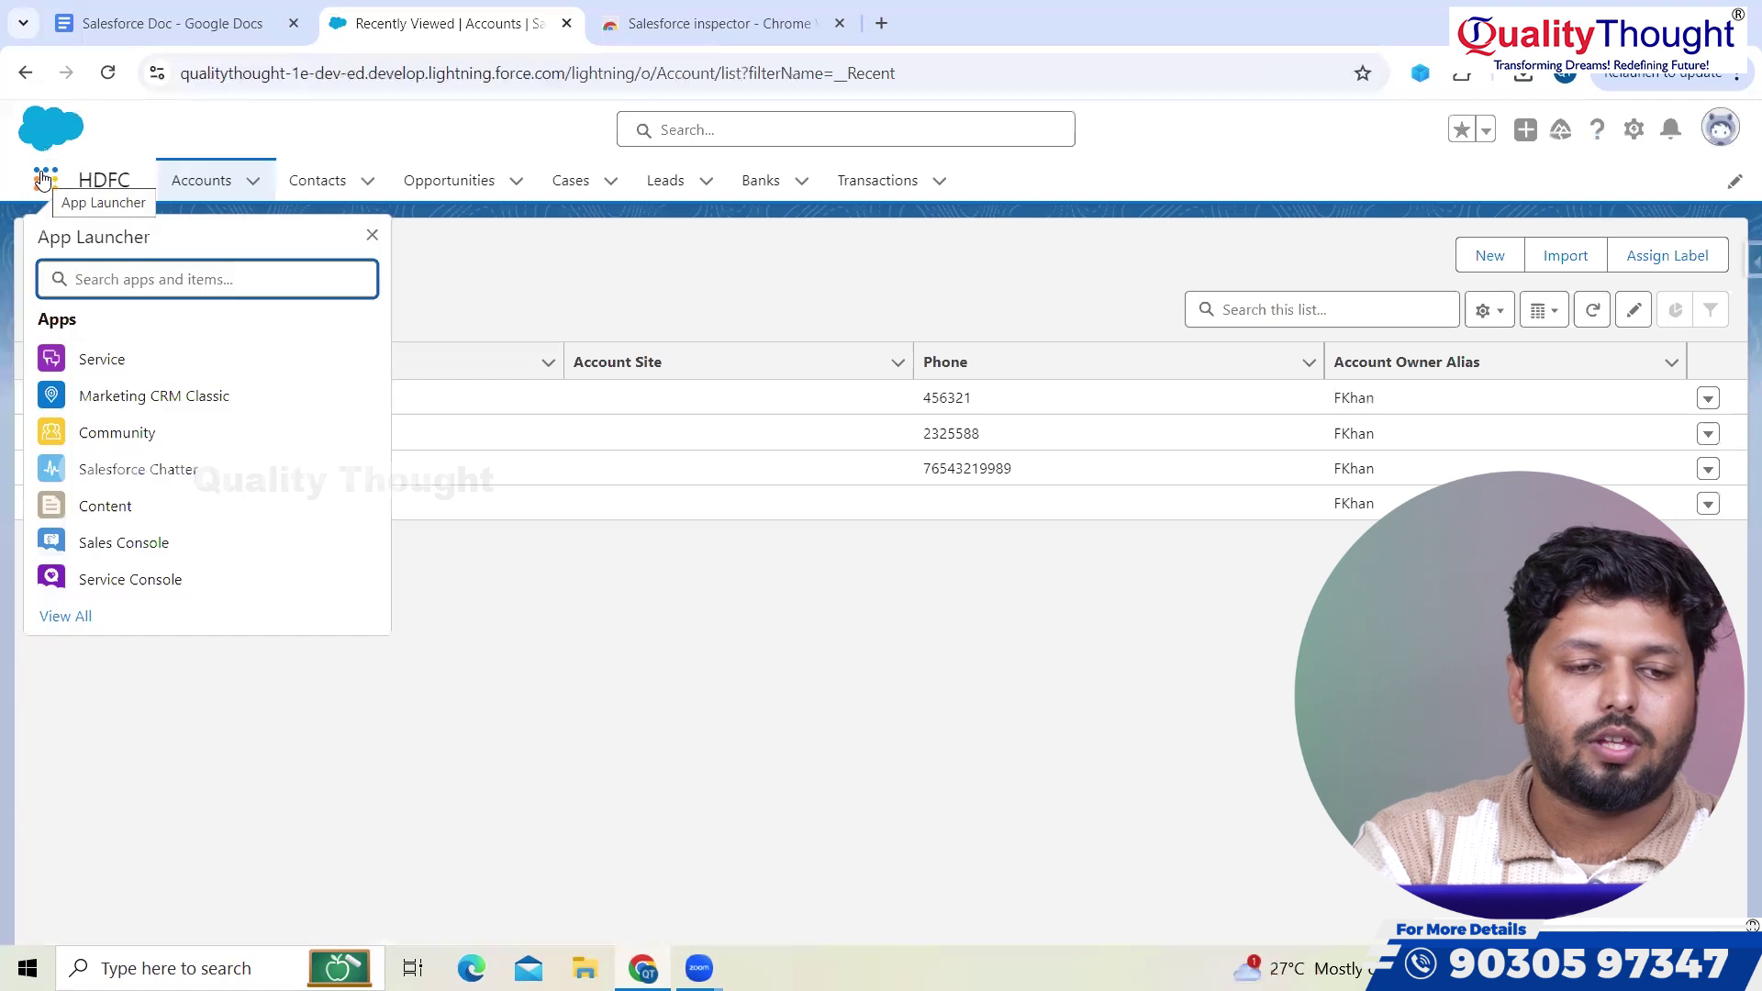
text(recyc)
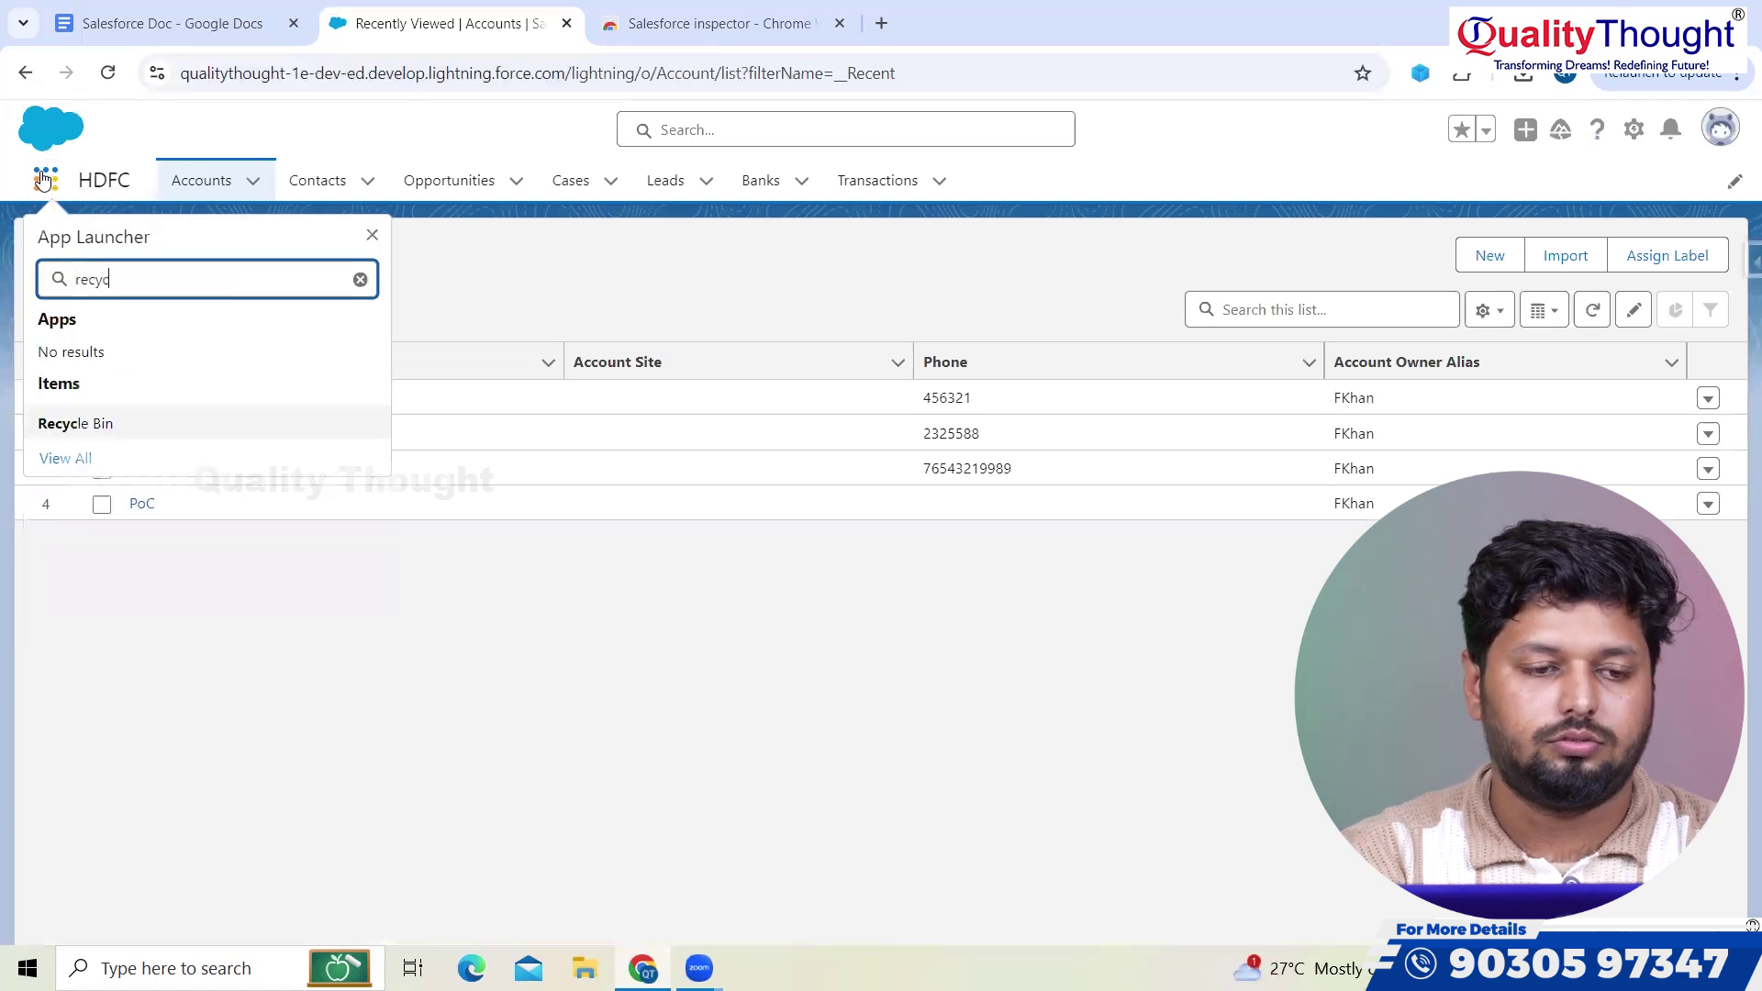
click(83, 428)
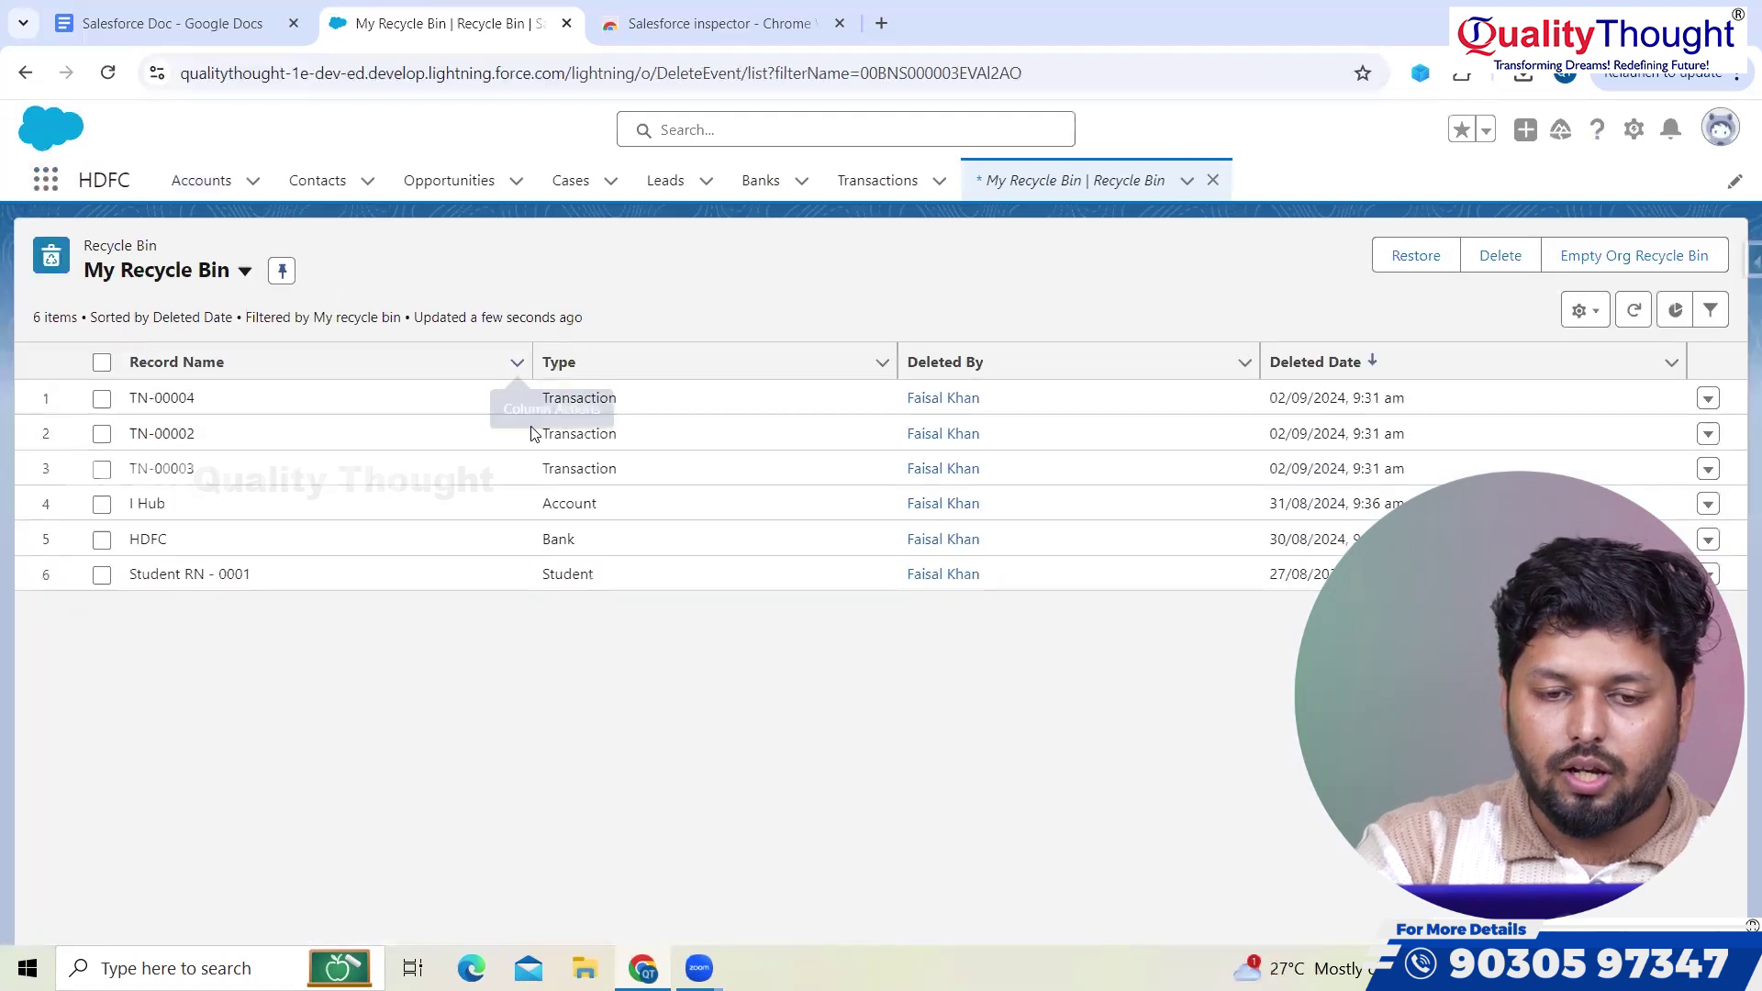
click(101, 506)
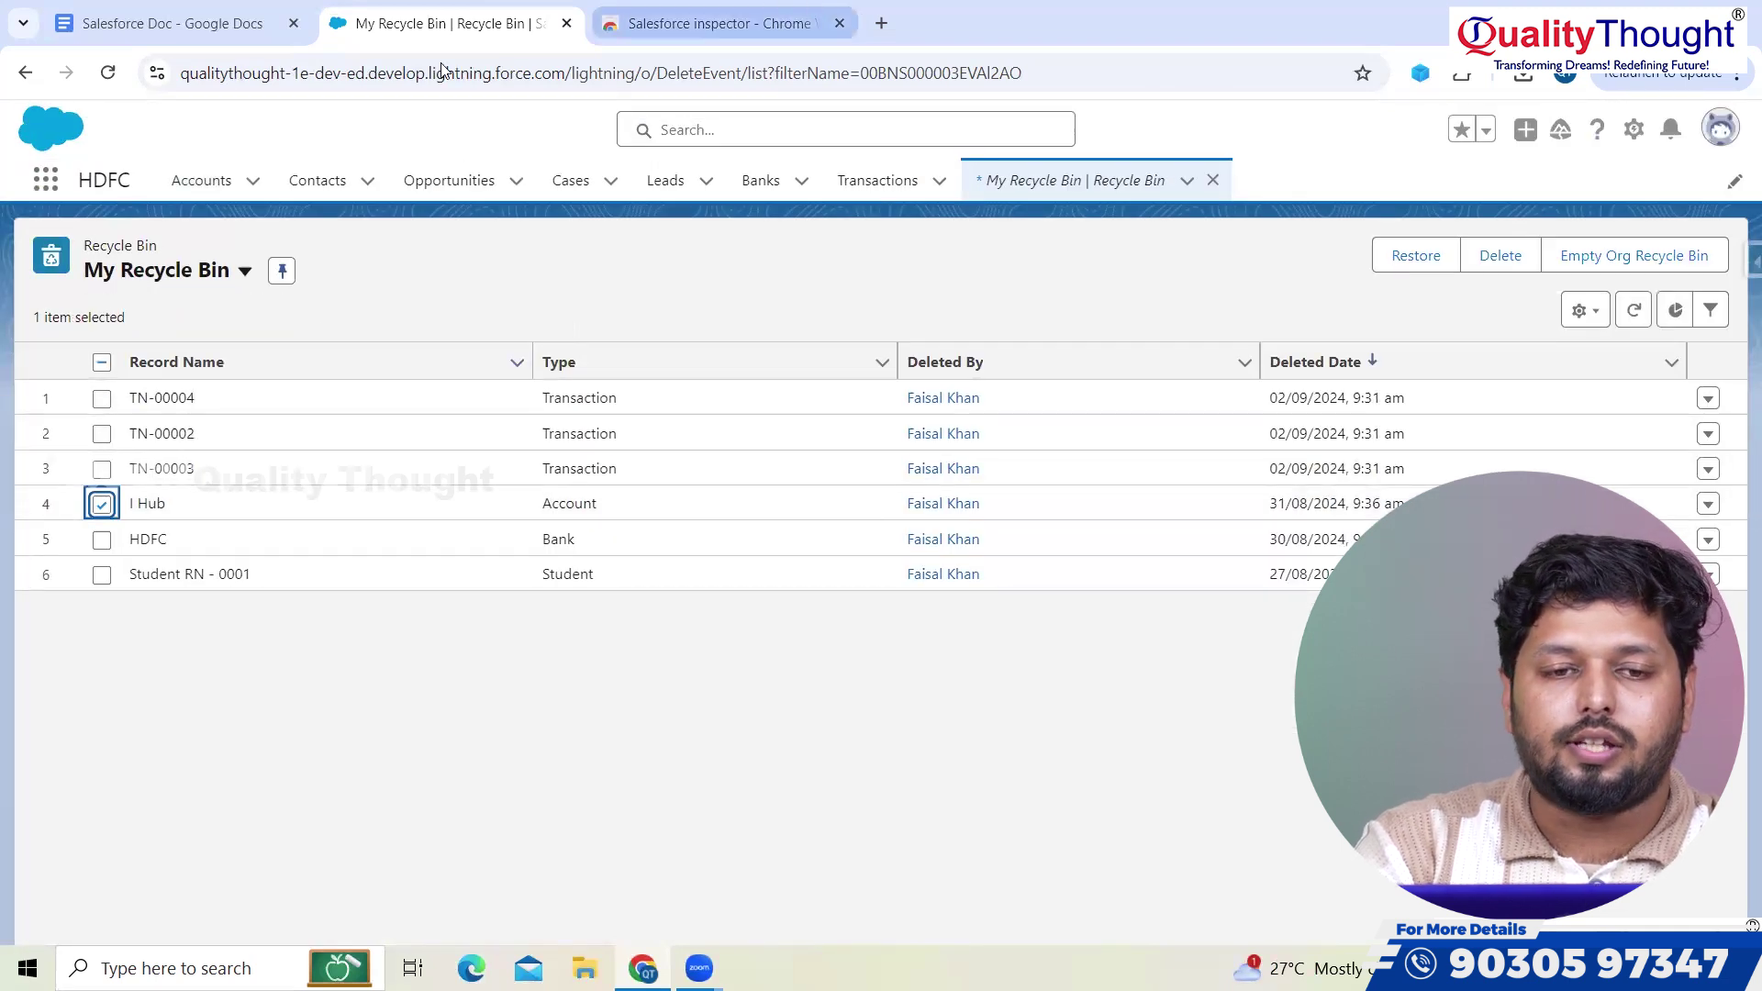
click(1749, 264)
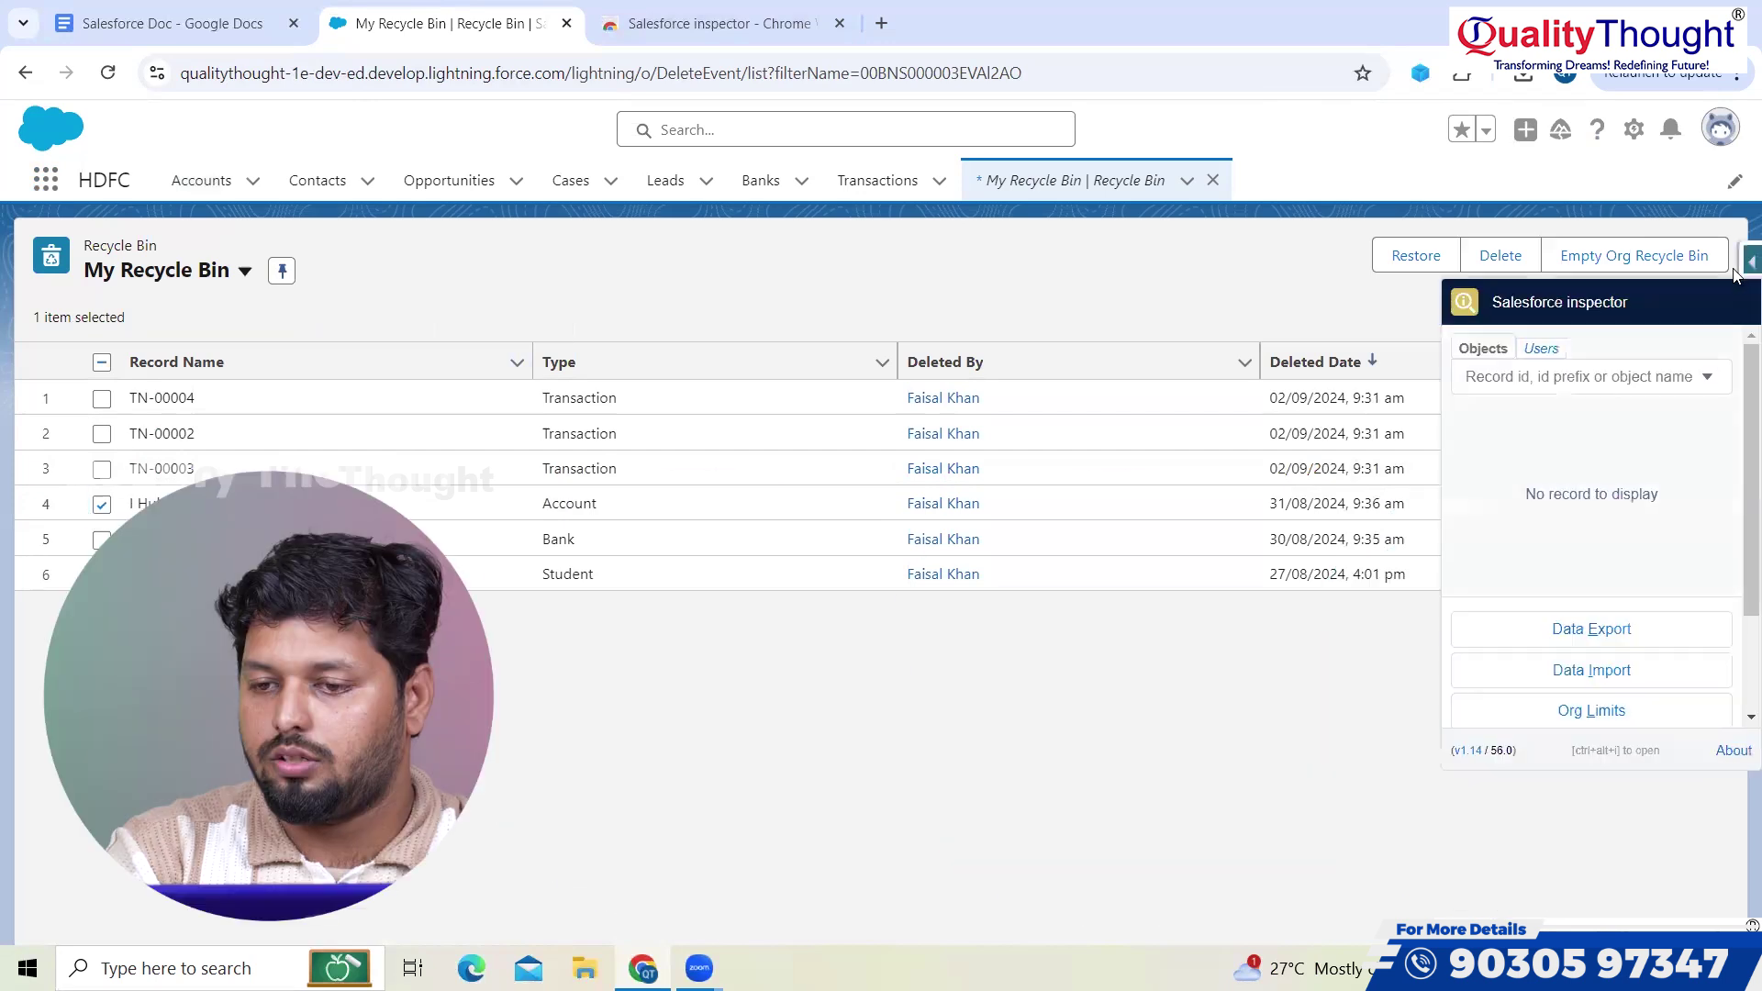
- Open Data Export, tick 'Include deleted and archived records', then go back to Salesforce home
click(1593, 631)
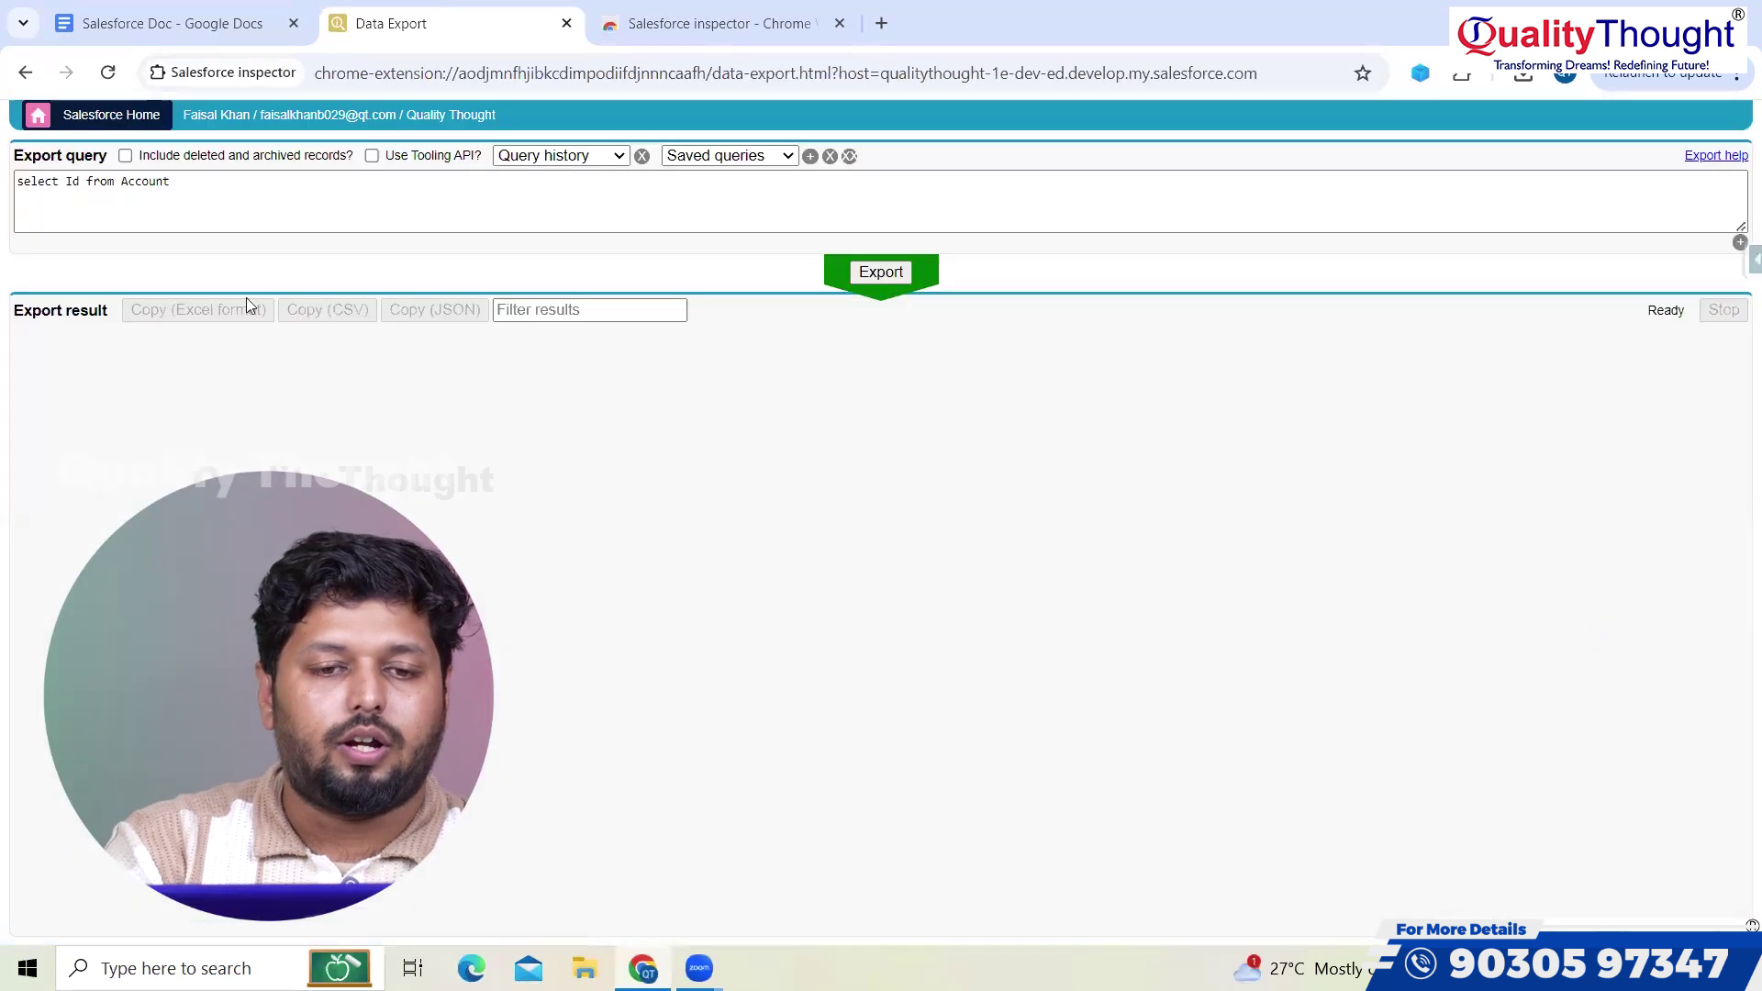
click(79, 185)
key(ctrl+plus)
key(ctrl+plus)
key(ctrl+plus)
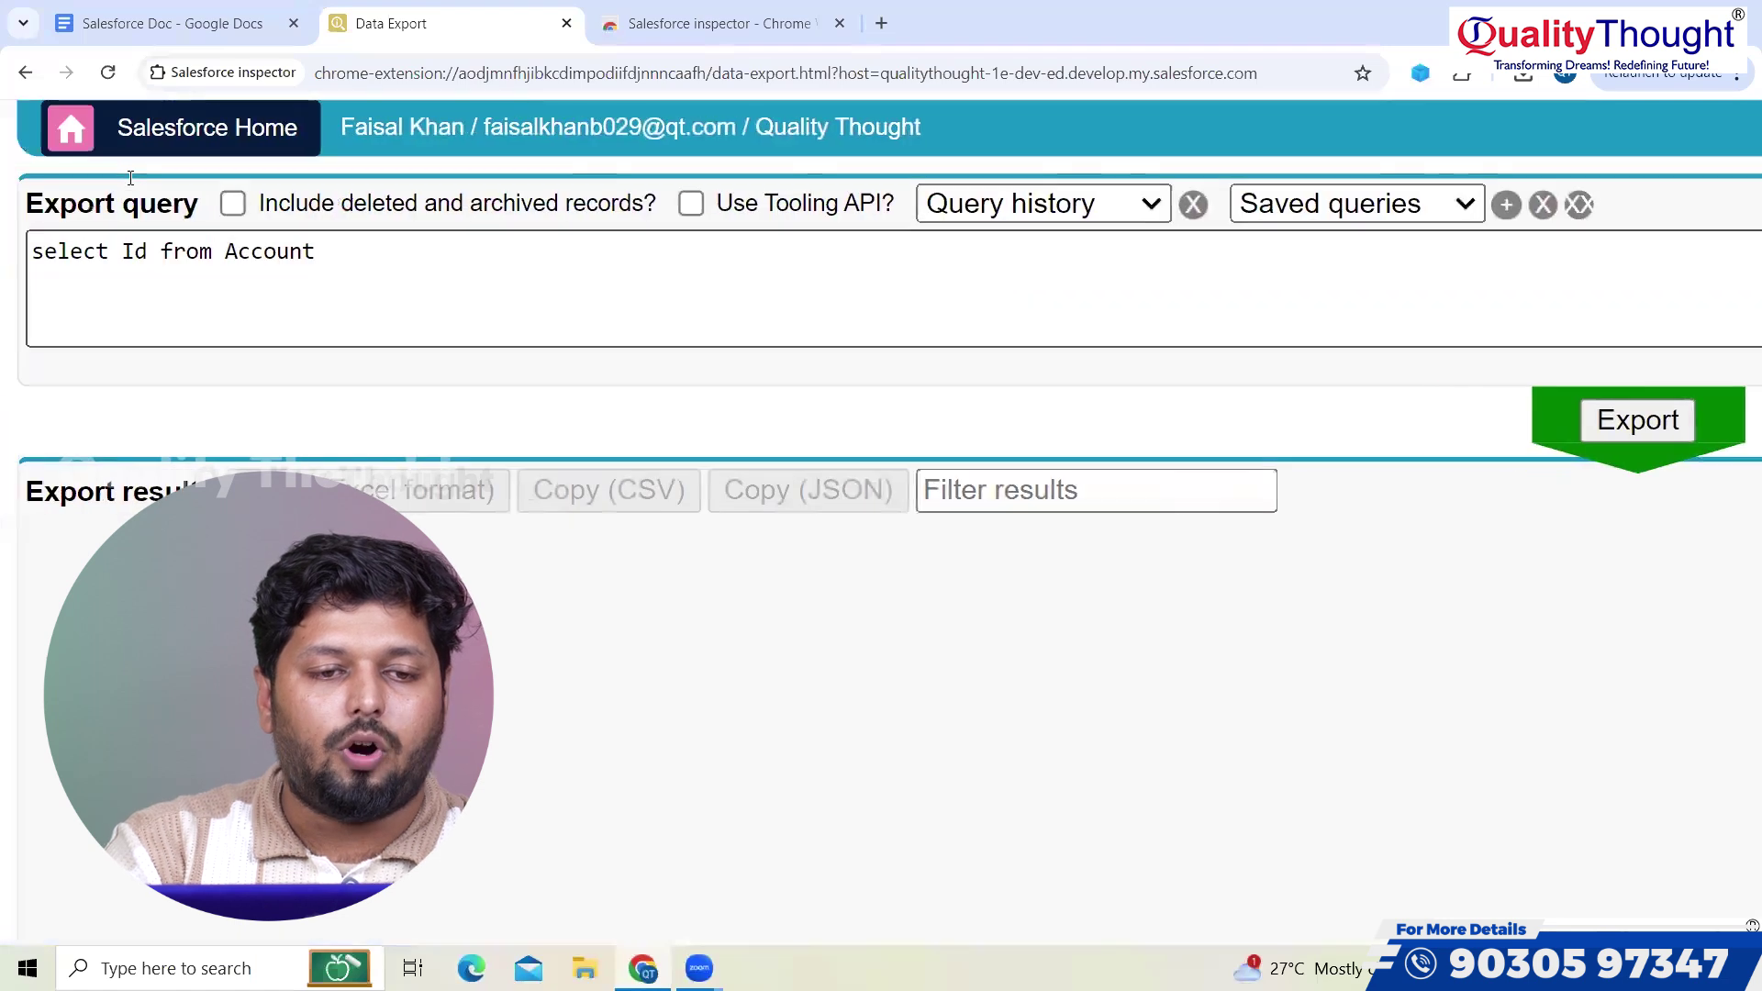
click(234, 204)
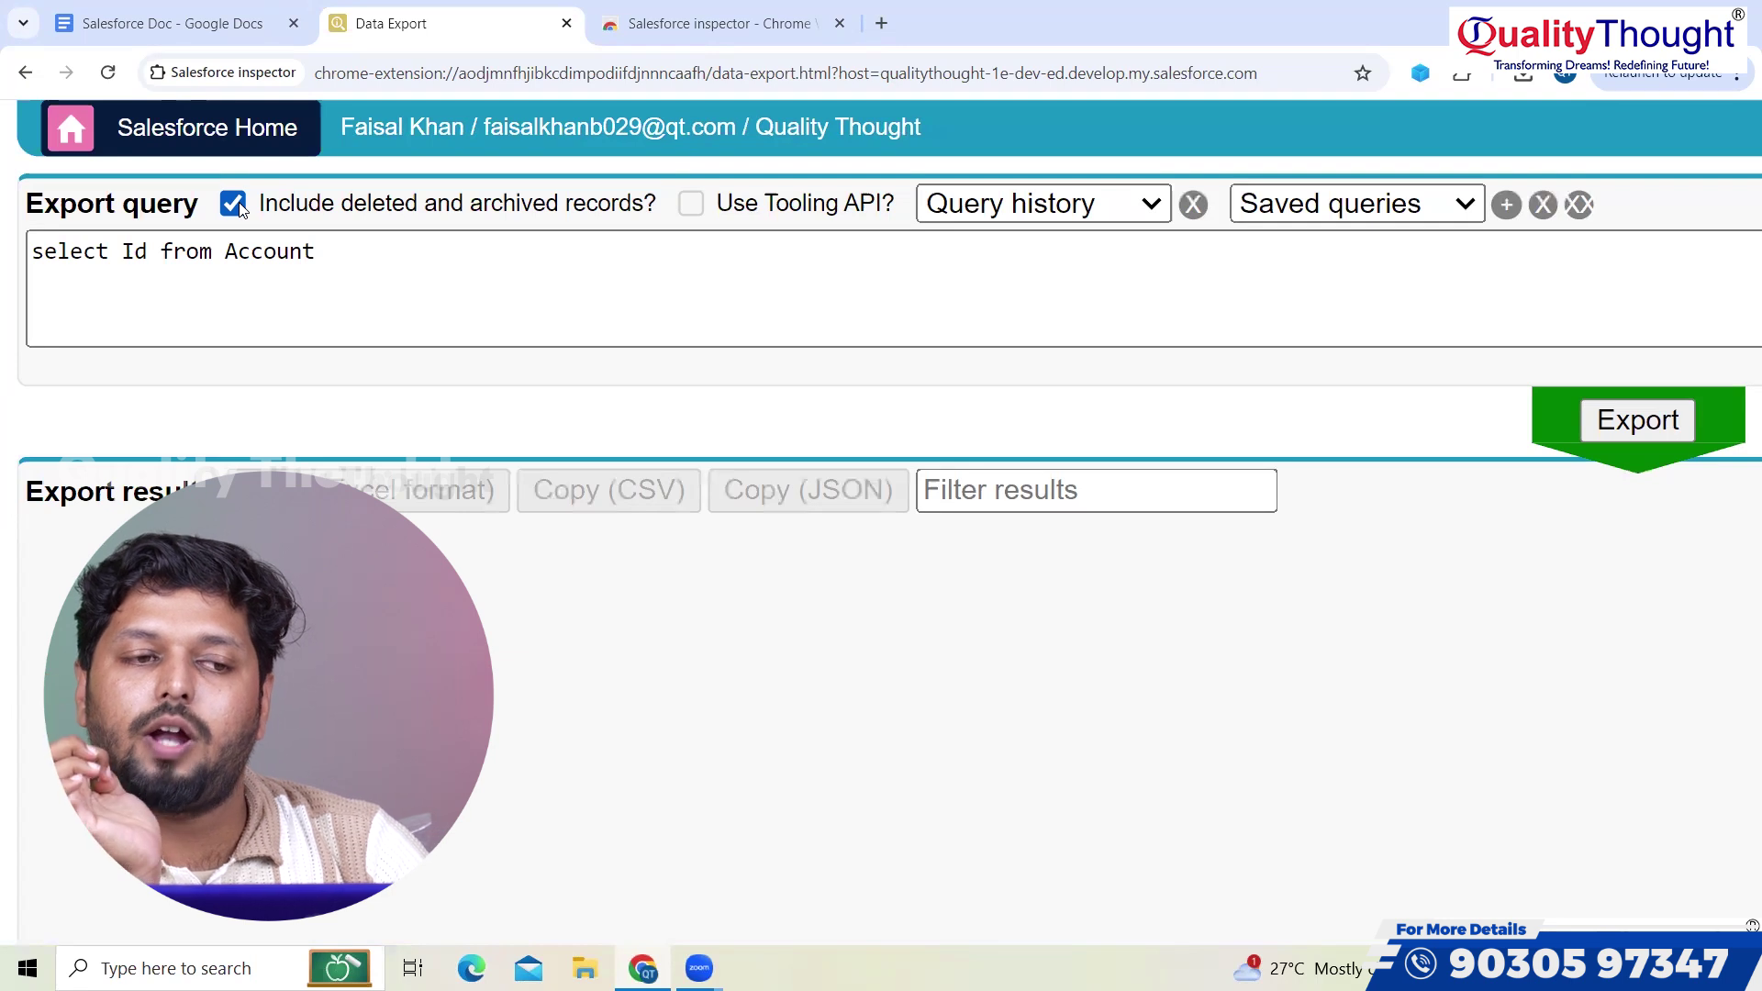
key(ctrl+0)
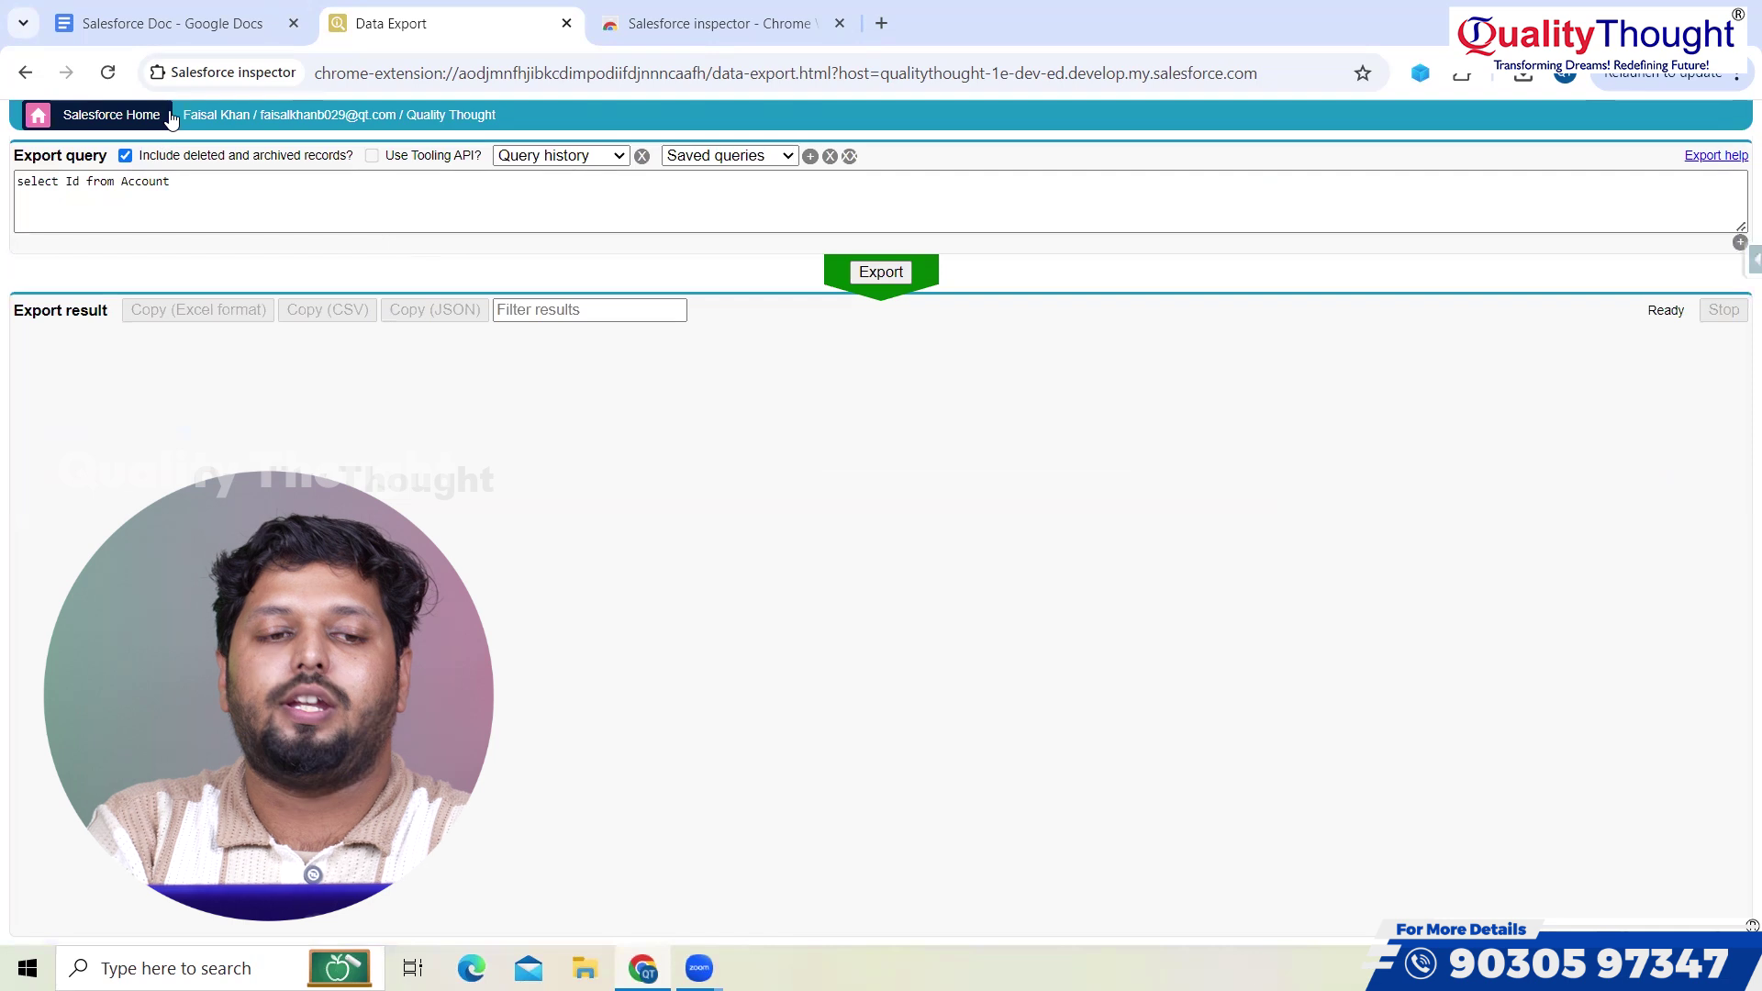
click(44, 112)
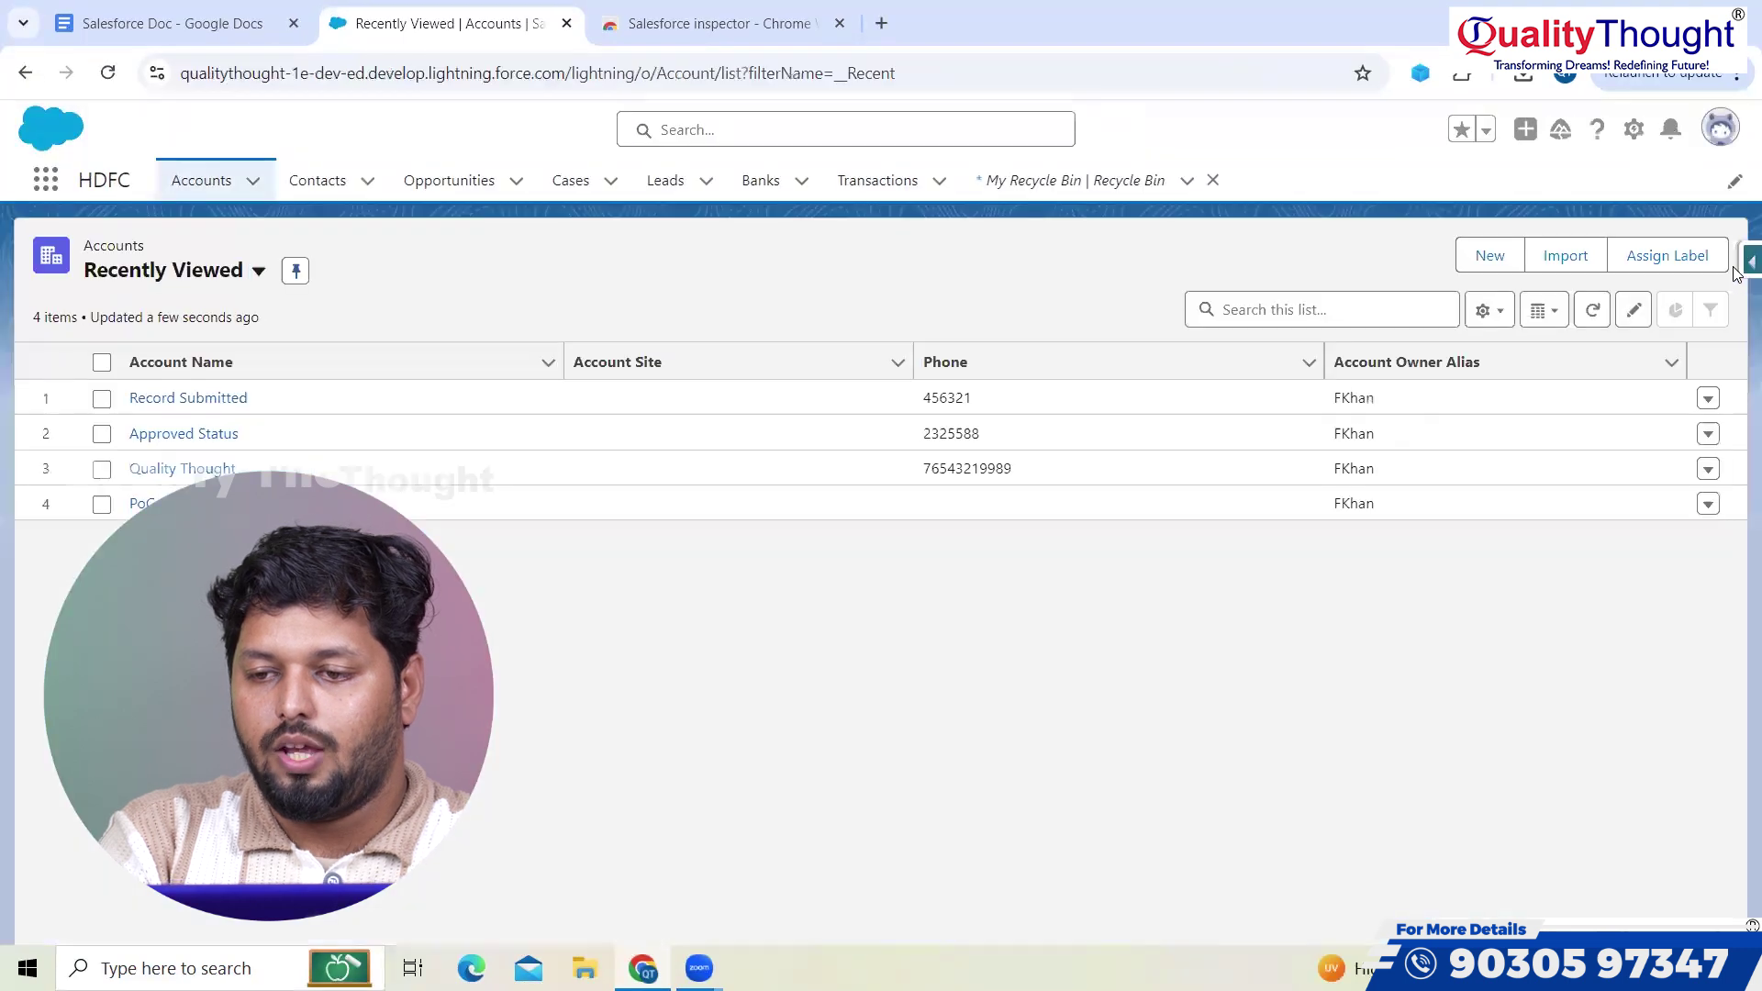
- Open the Inspector popup and go to its Data Import page for Account records
click(1734, 267)
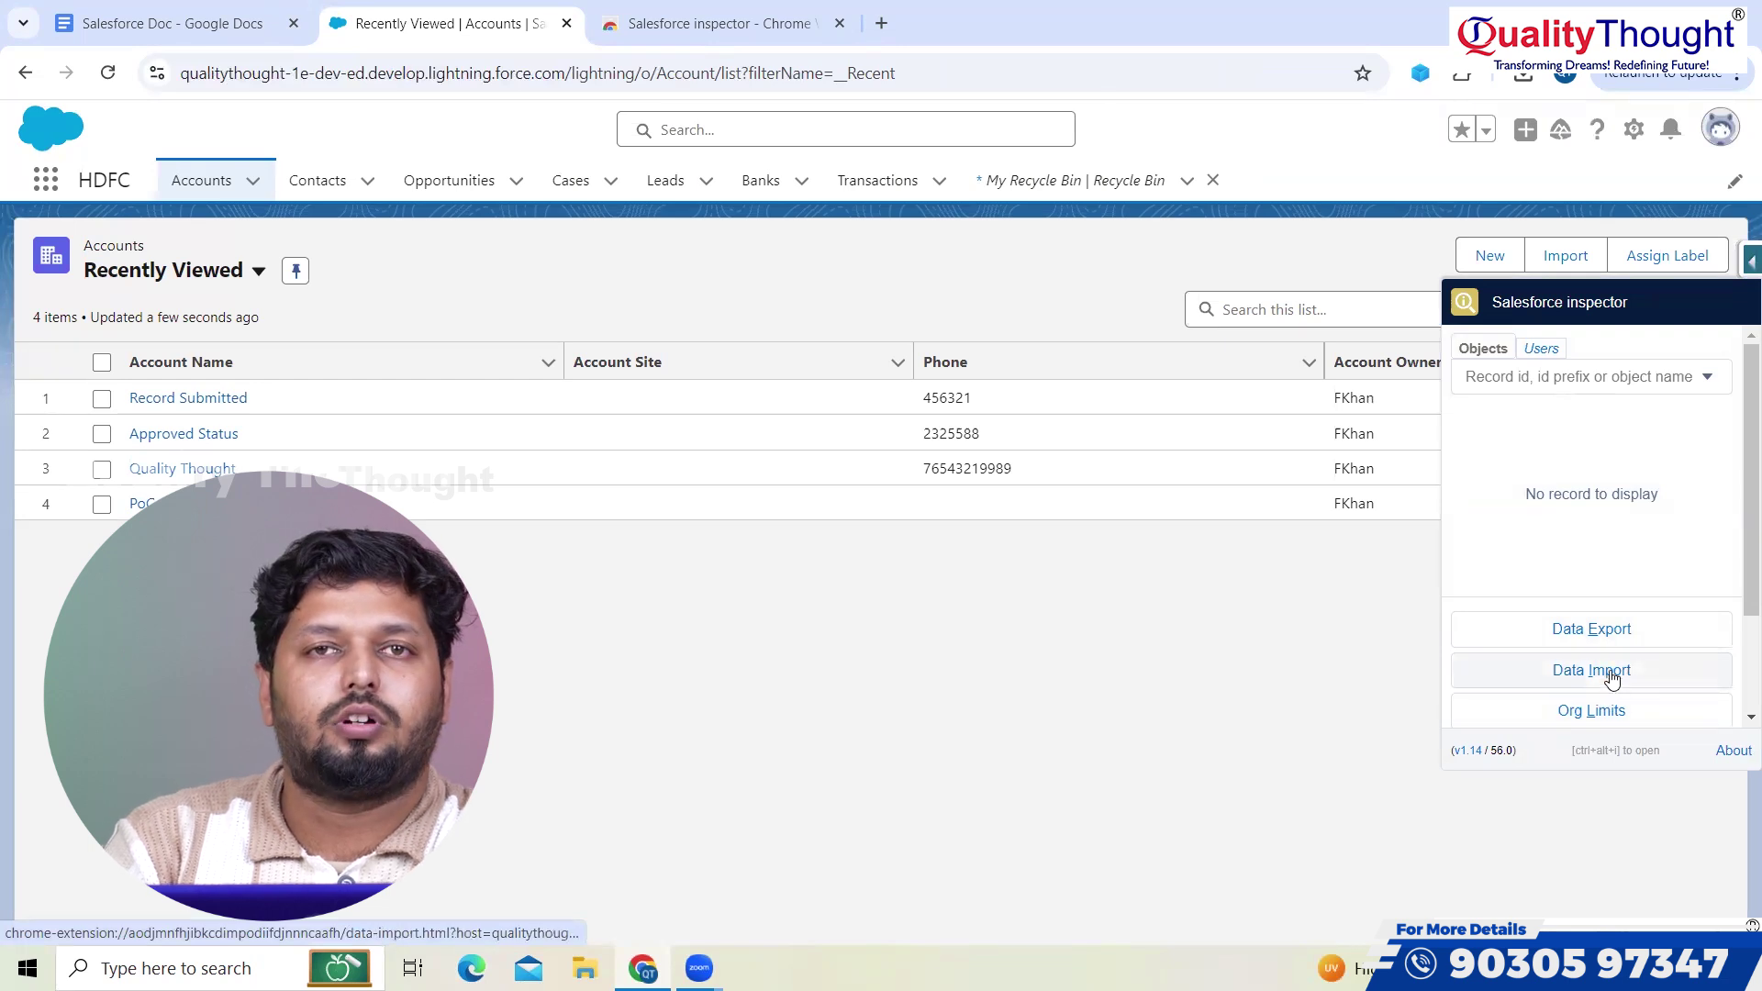
click(1611, 677)
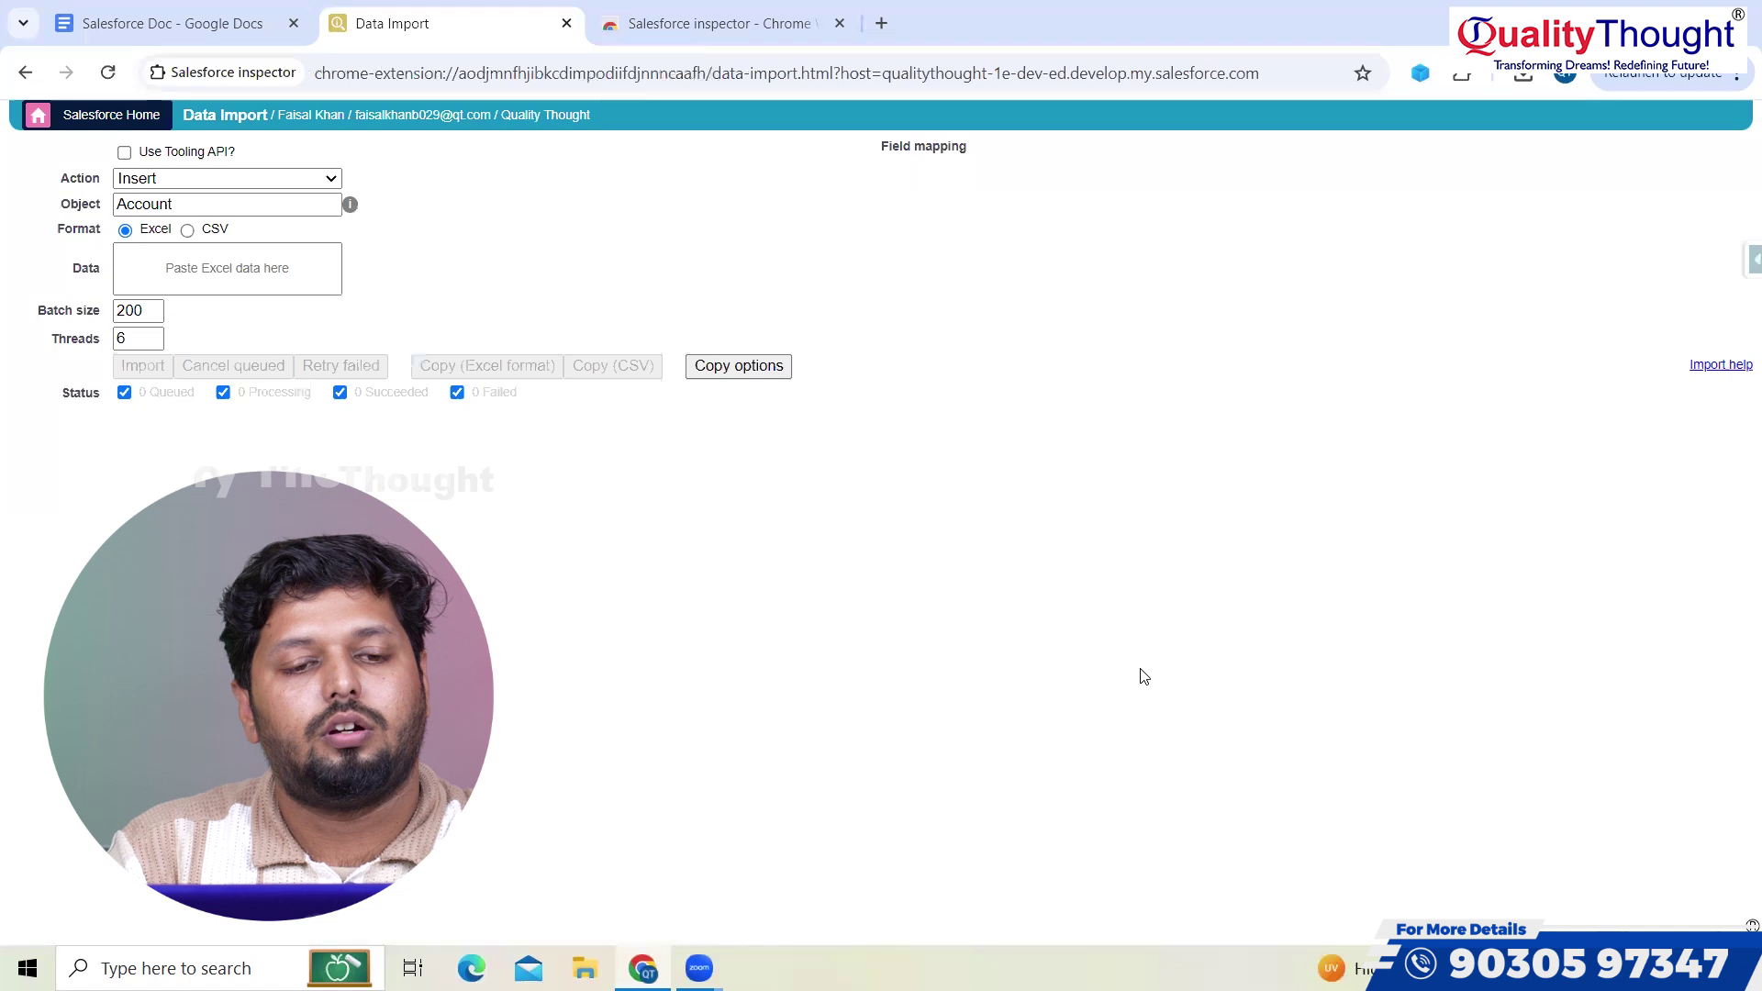
- Set the Account import action to Delete and the data format to CSV
click(295, 178)
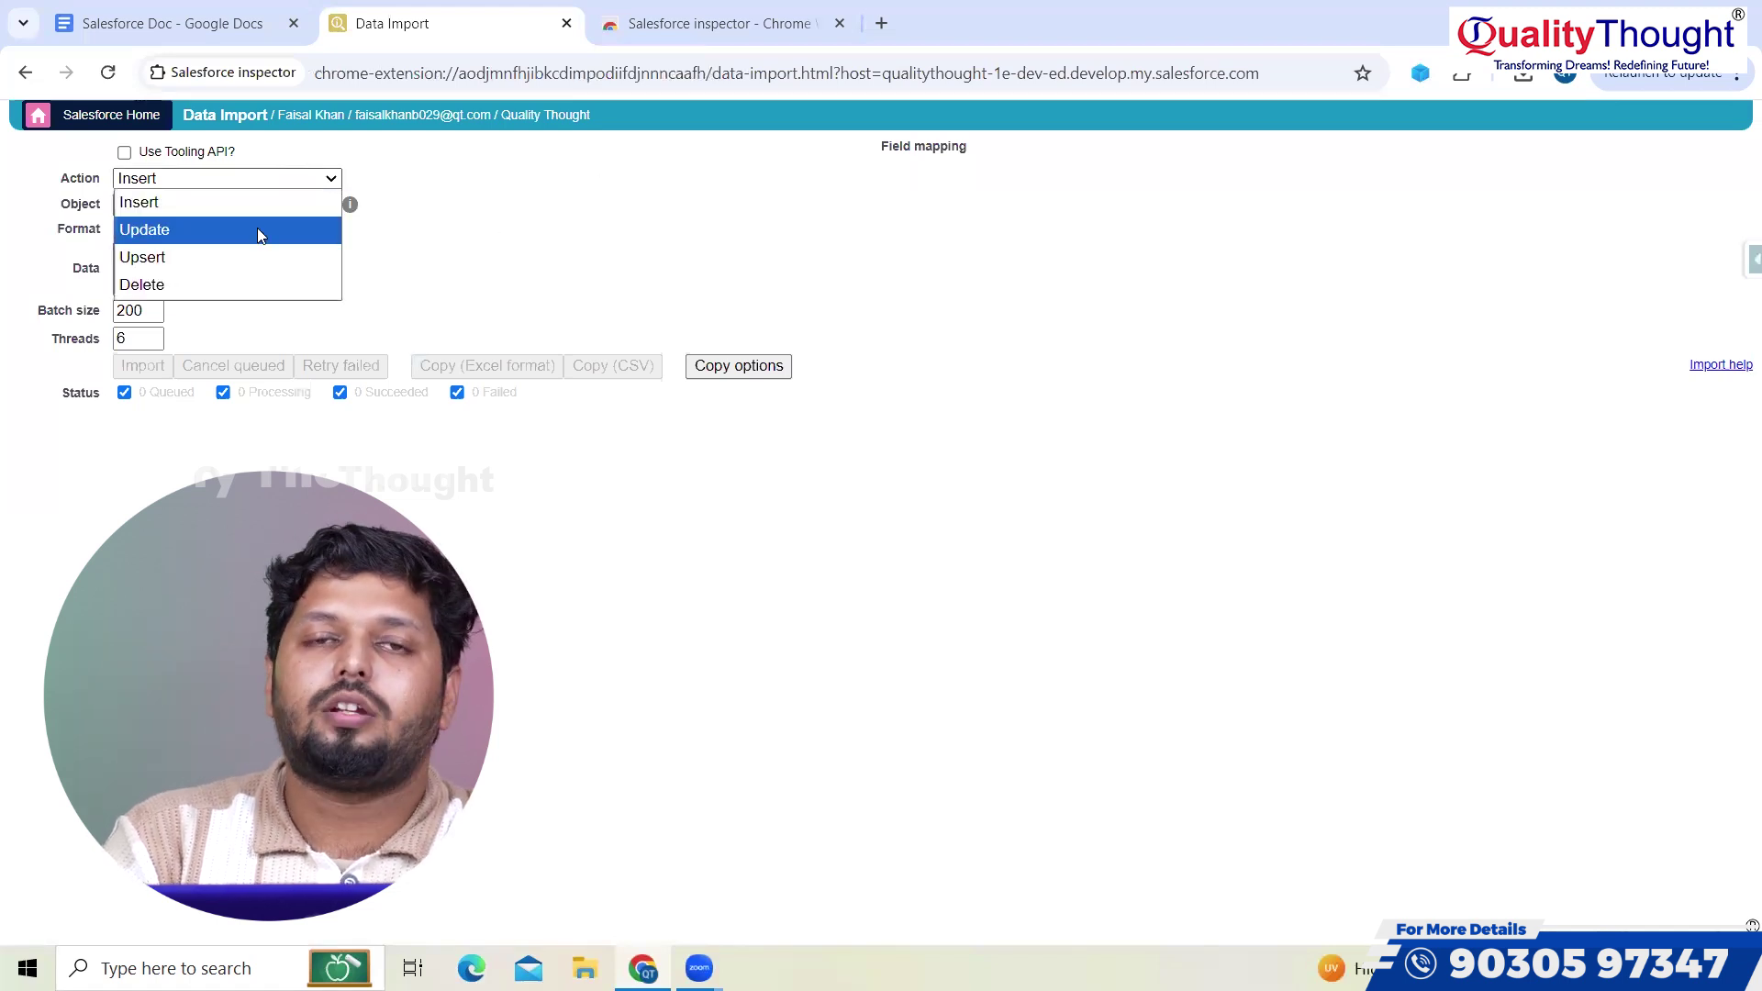
click(220, 282)
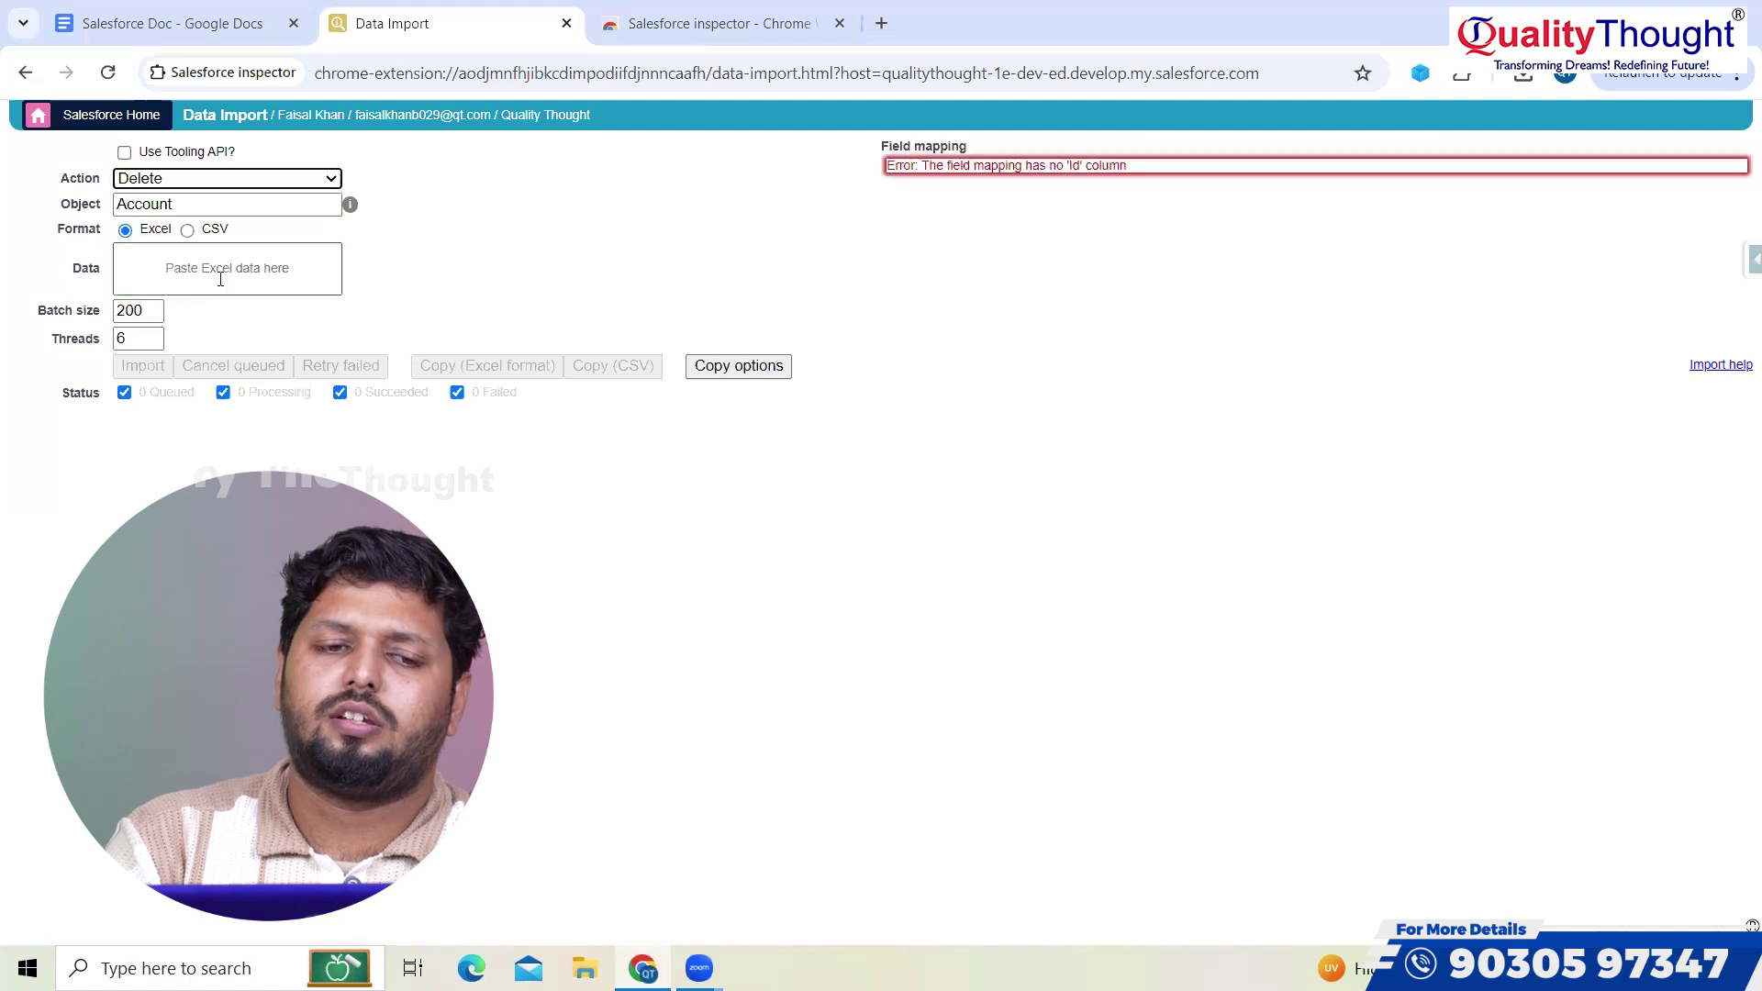
click(549, 221)
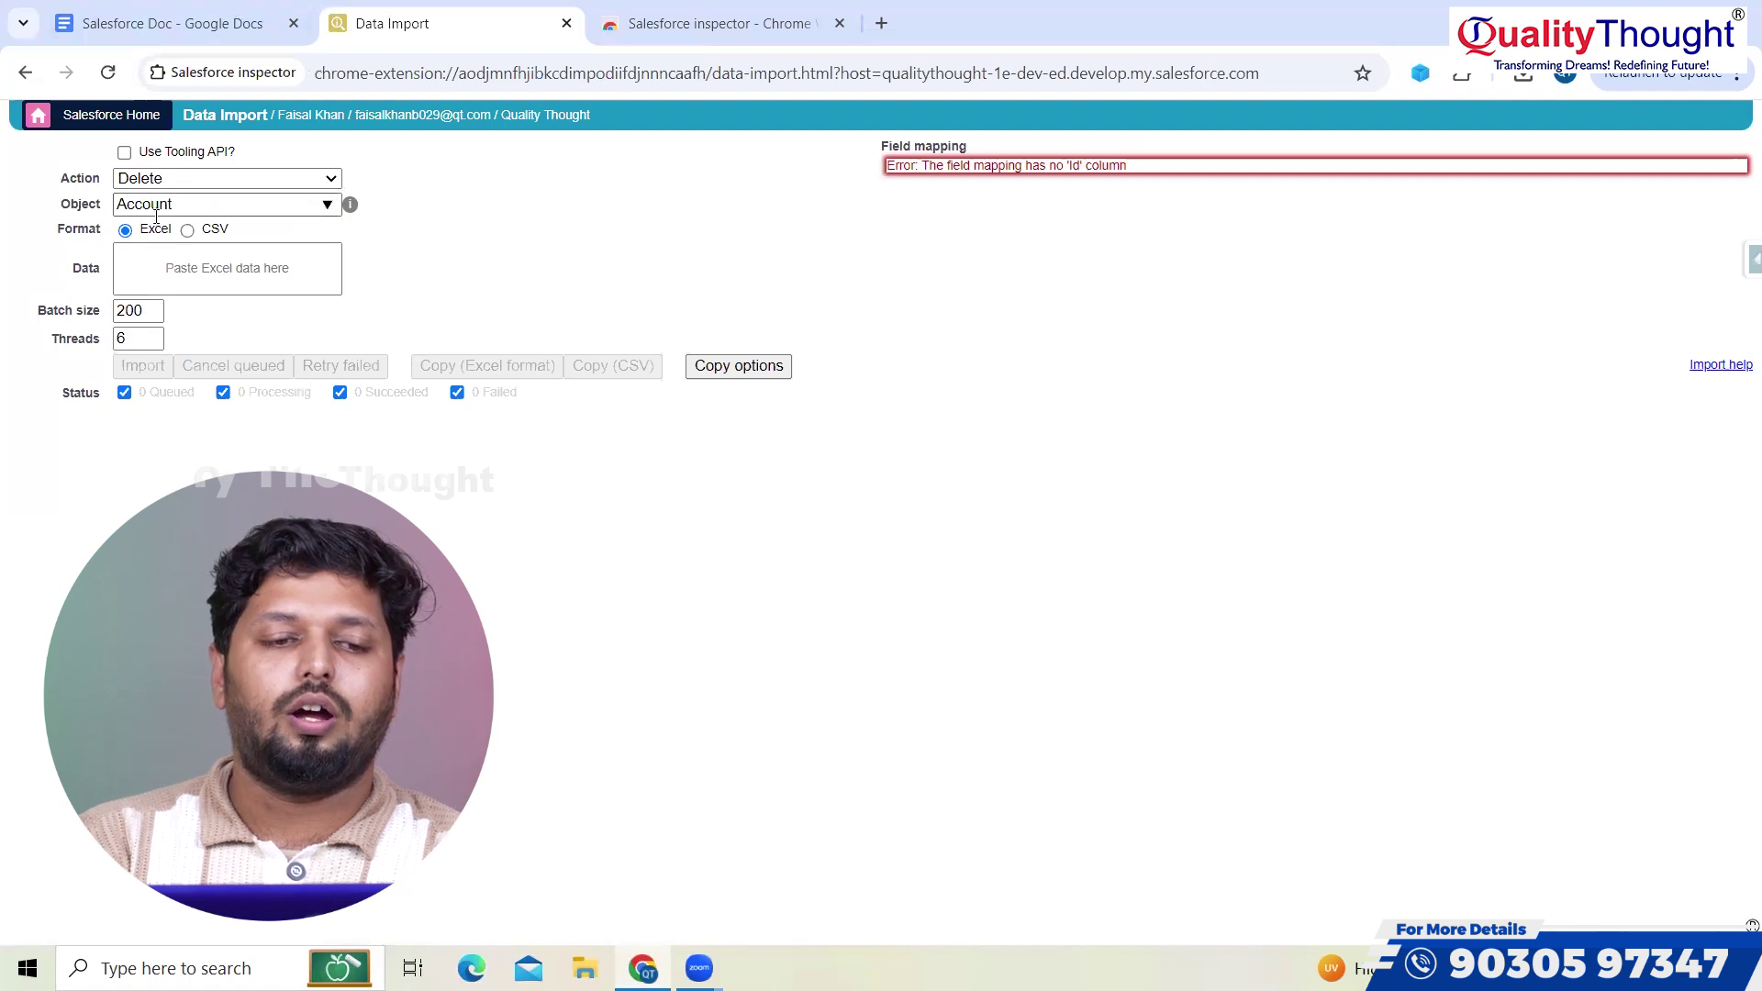
scroll(217, 199, up, 5)
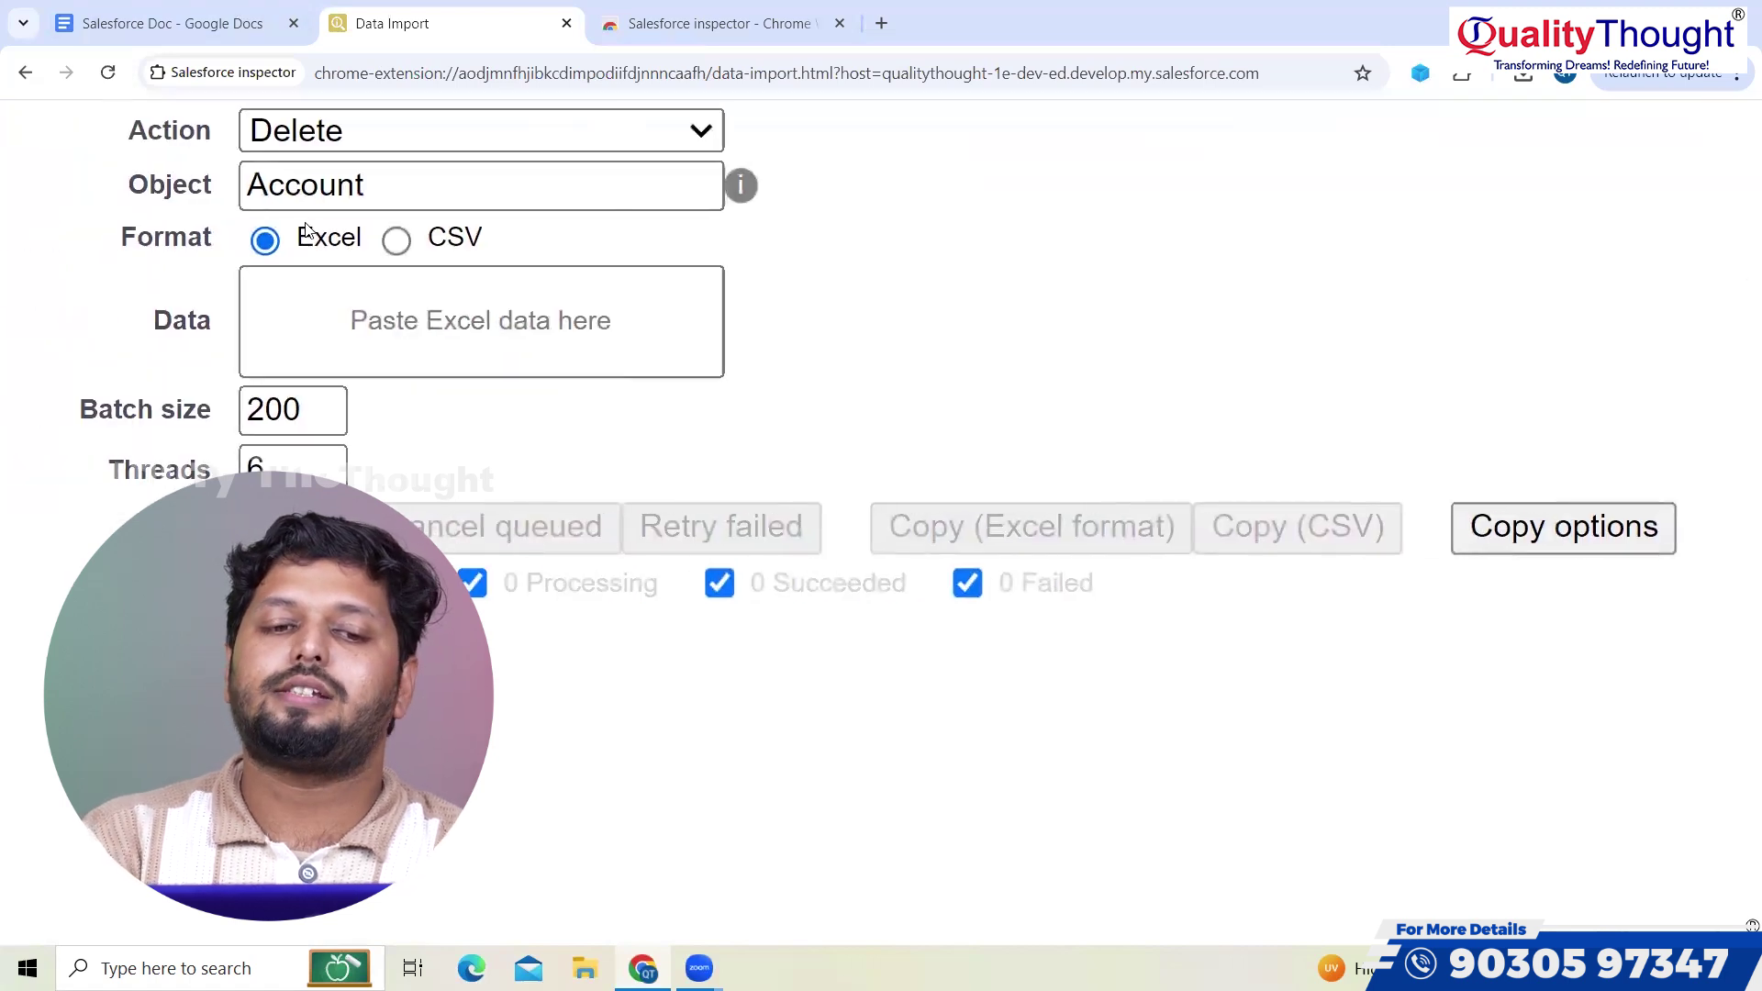
click(442, 241)
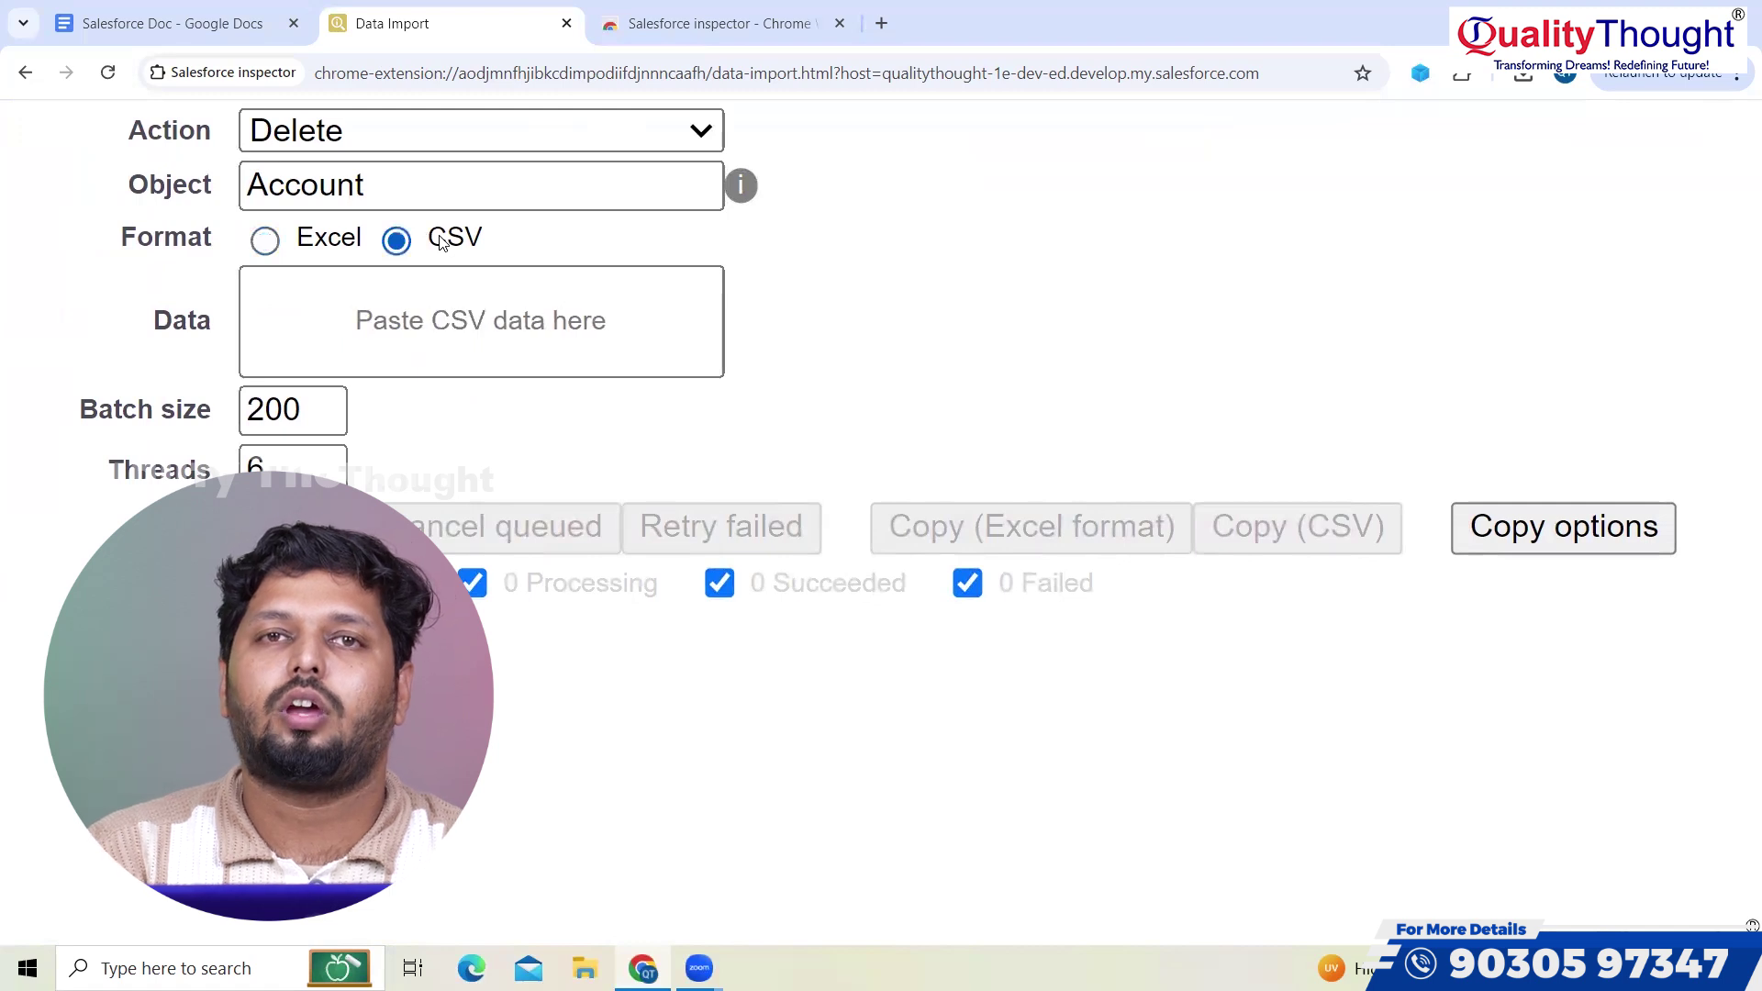
scroll(425, 394, down, 3)
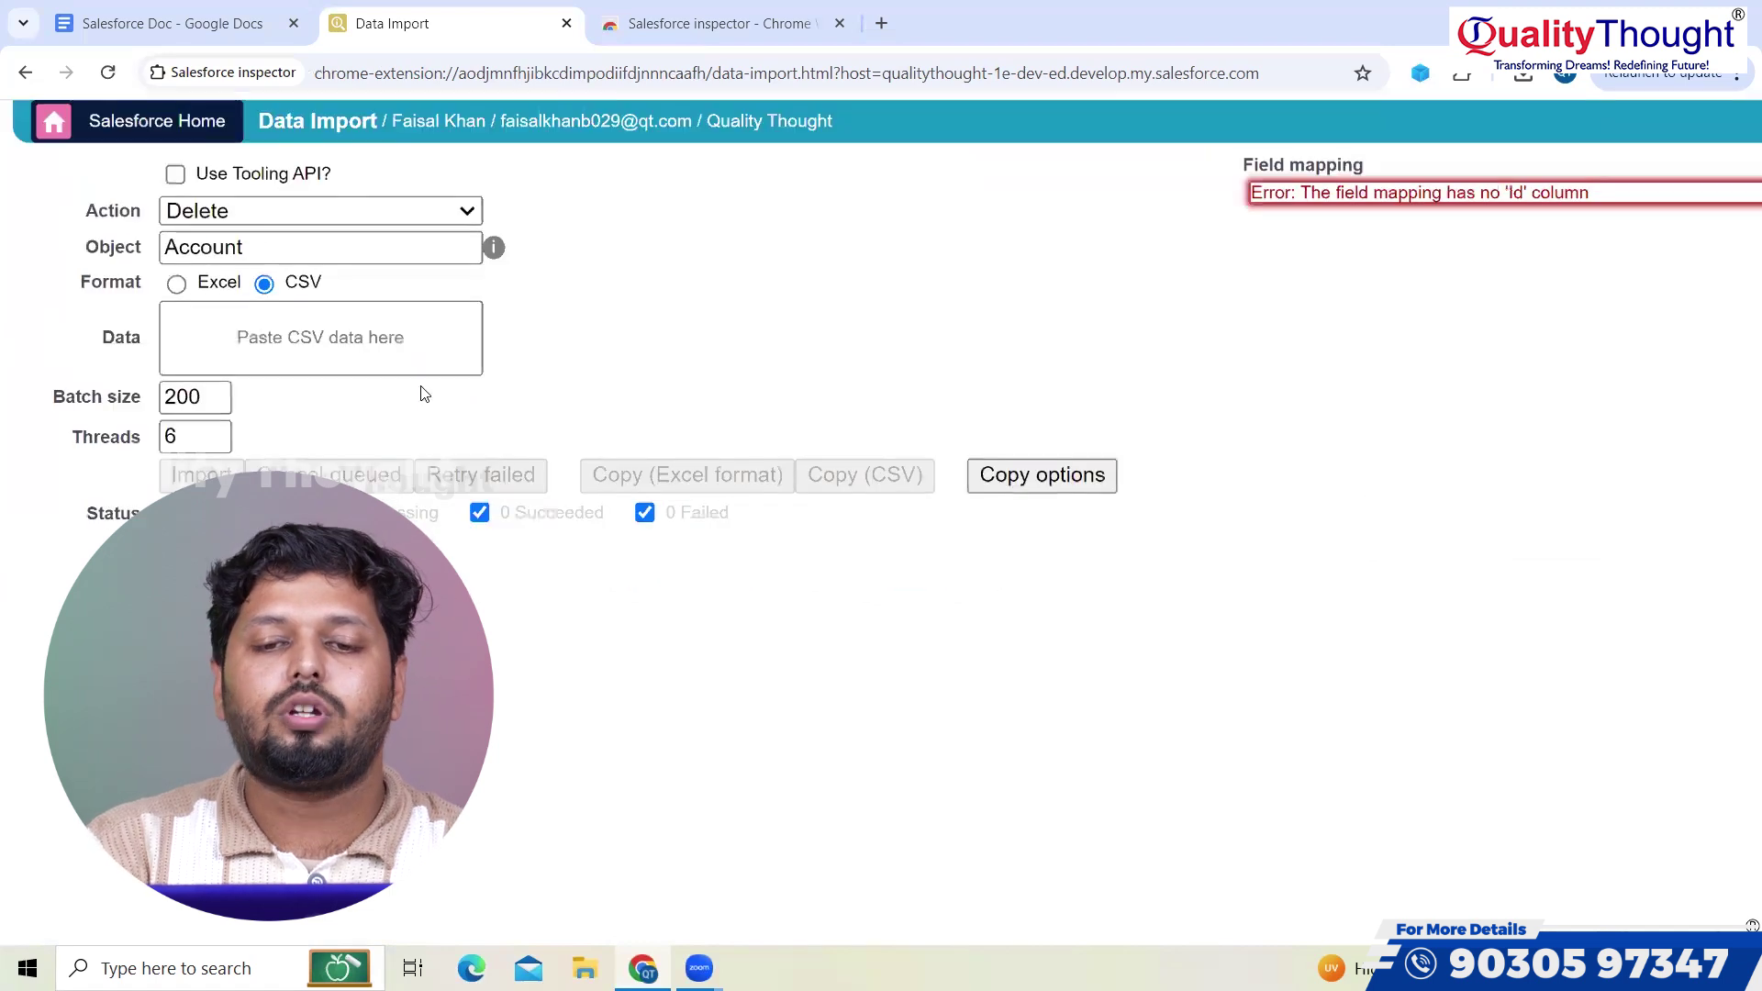
scroll(424, 394, down, 2)
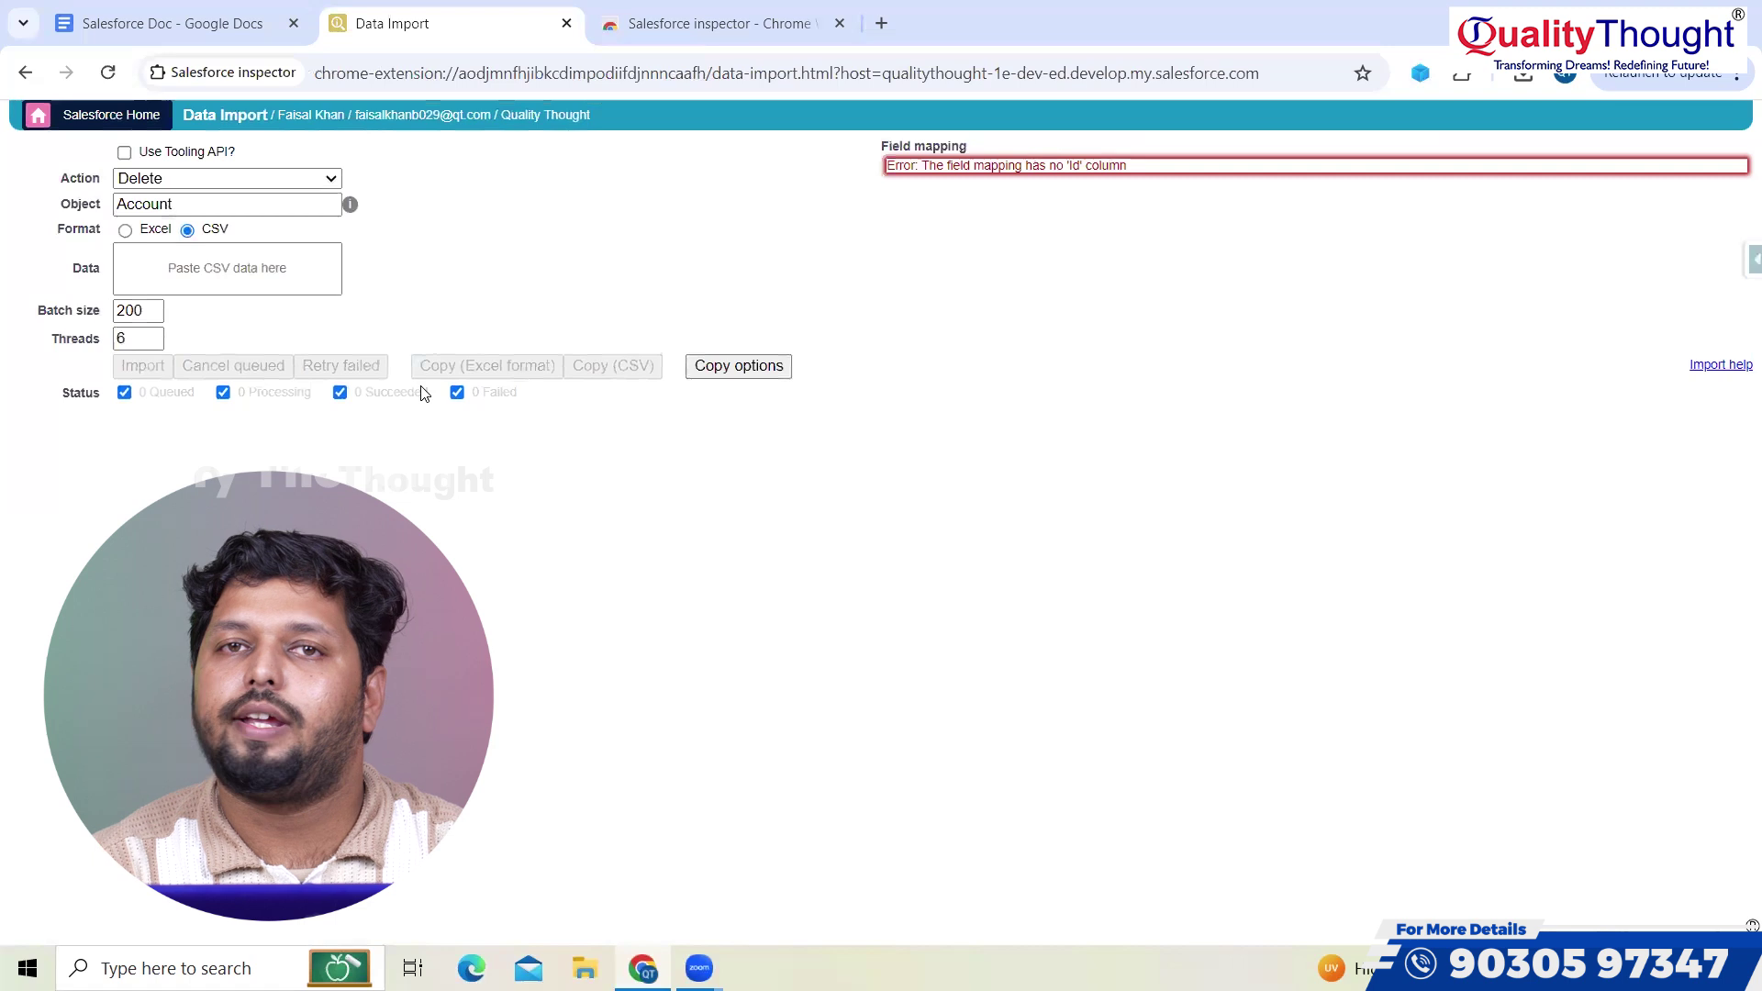